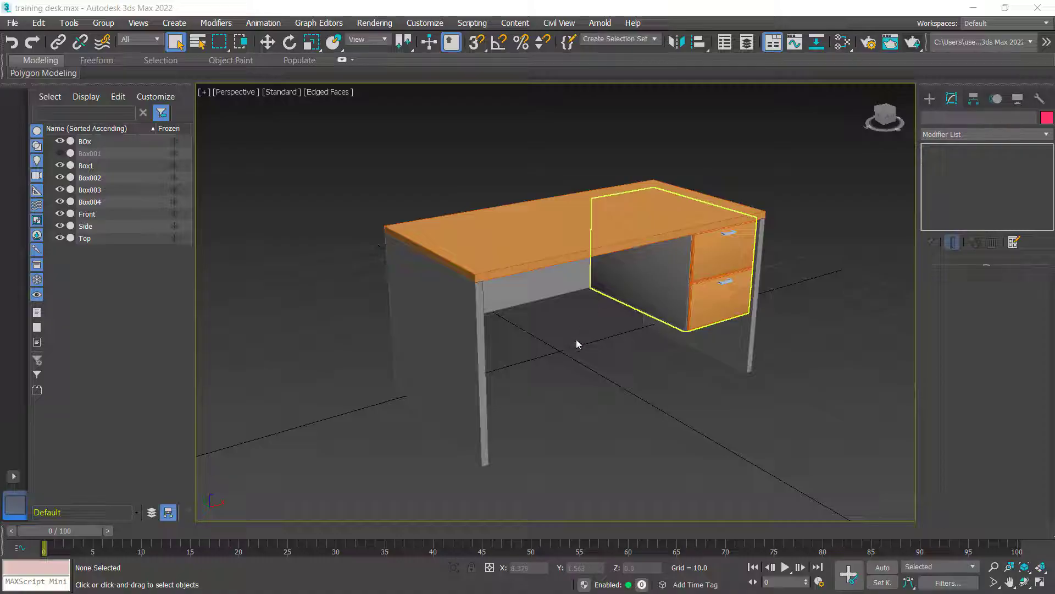
# - Open the Slate Material Editor and check the Material/Map Browser display options
pyautogui.moveTo(595, 358)
pyautogui.mouseDown(button='middle')
pyautogui.moveTo(586, 321)
pyautogui.moveTo(584, 337)
pyautogui.mouseUp(button='middle')
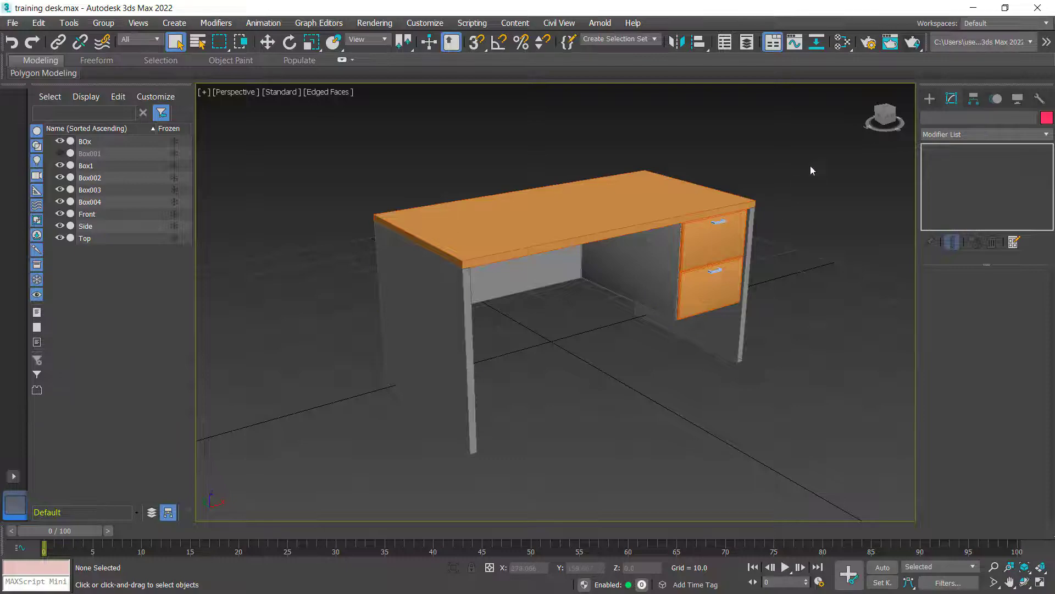
pyautogui.click(844, 44)
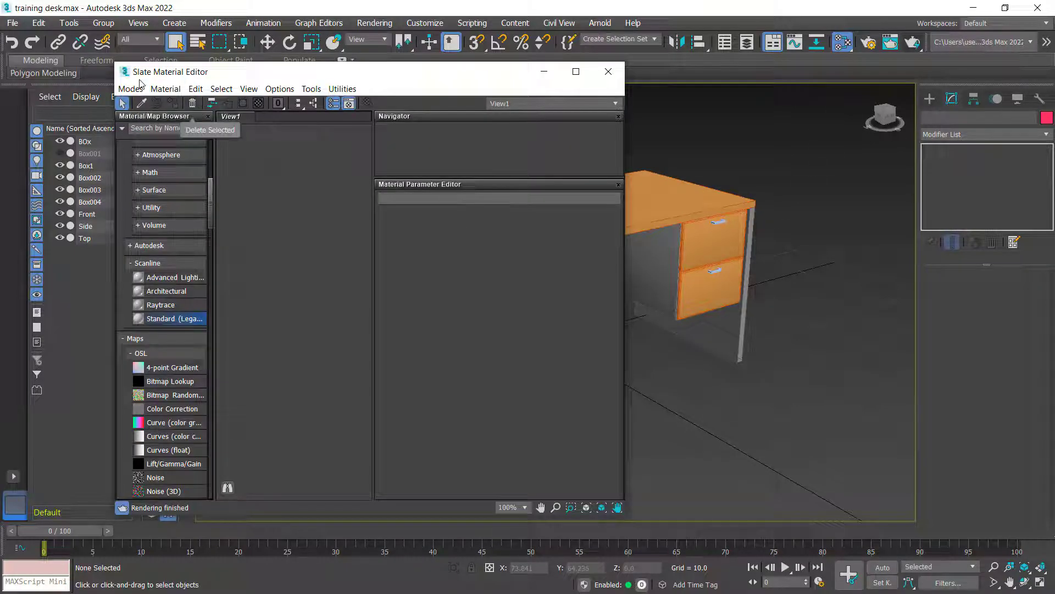
pyautogui.moveTo(278, 80); pyautogui.dragTo(277, 42)
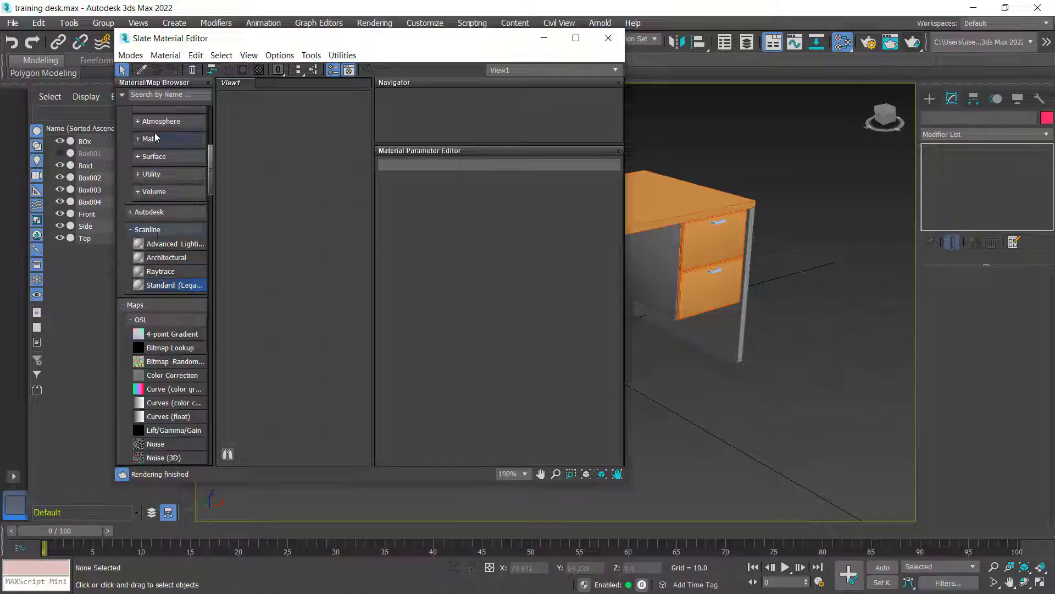
pyautogui.click(122, 95)
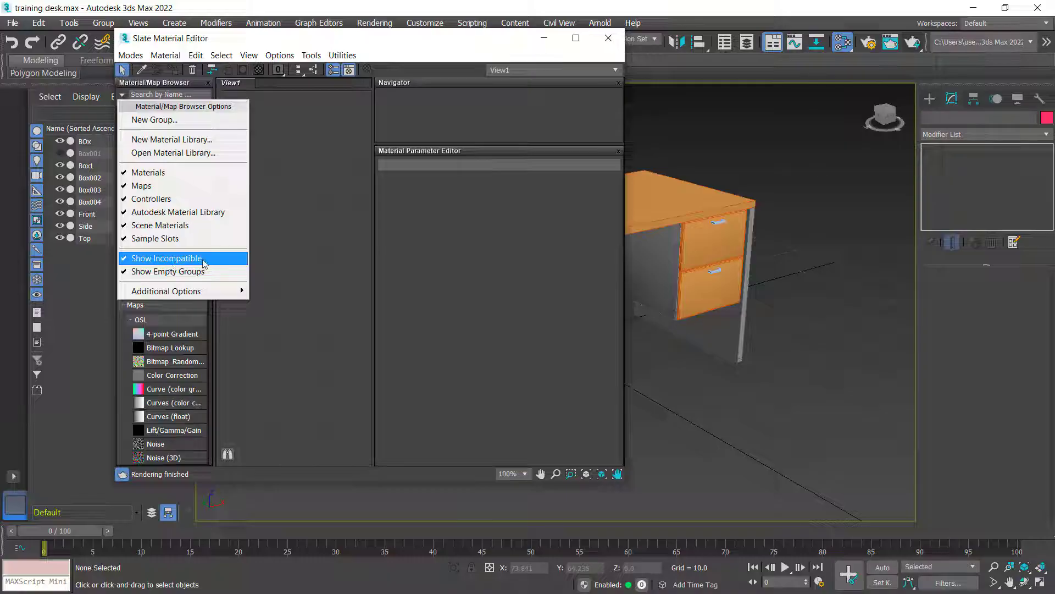
pyautogui.click(256, 276)
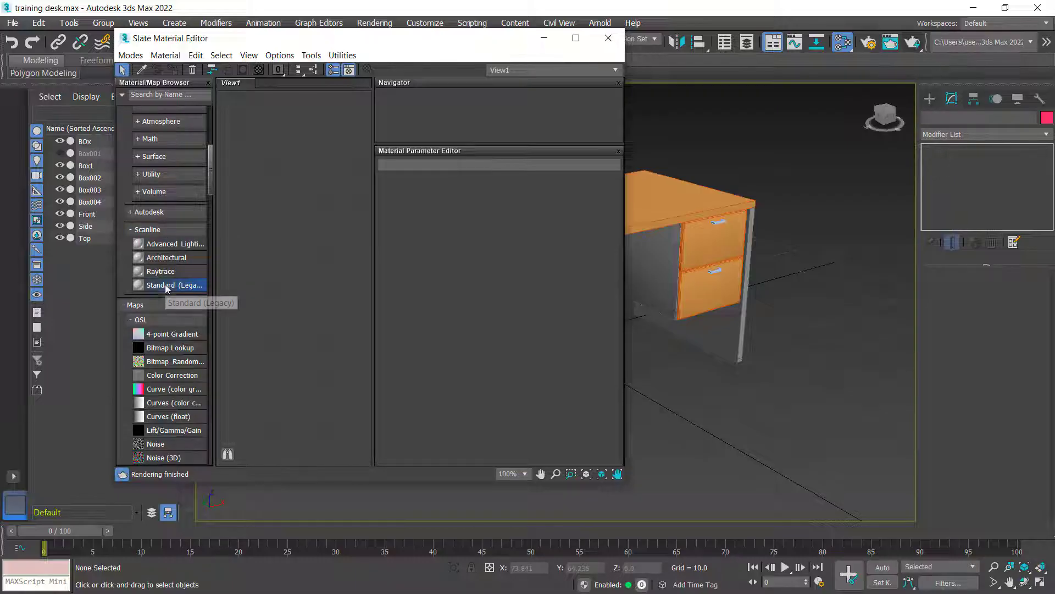
pyautogui.moveTo(168, 289); pyautogui.dragTo(269, 267)
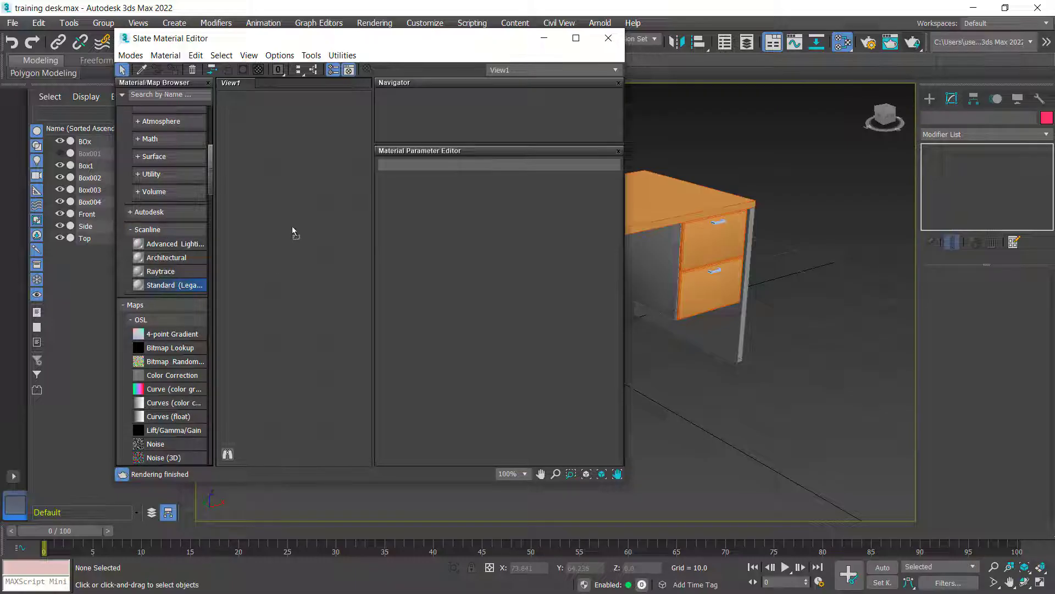
# - Add a Standard (Legacy) node, Material #2, and open its Diffuse colour selector
pyautogui.moveTo(293, 230); pyautogui.dragTo(294, 230)
pyautogui.doubleClick(275, 225)
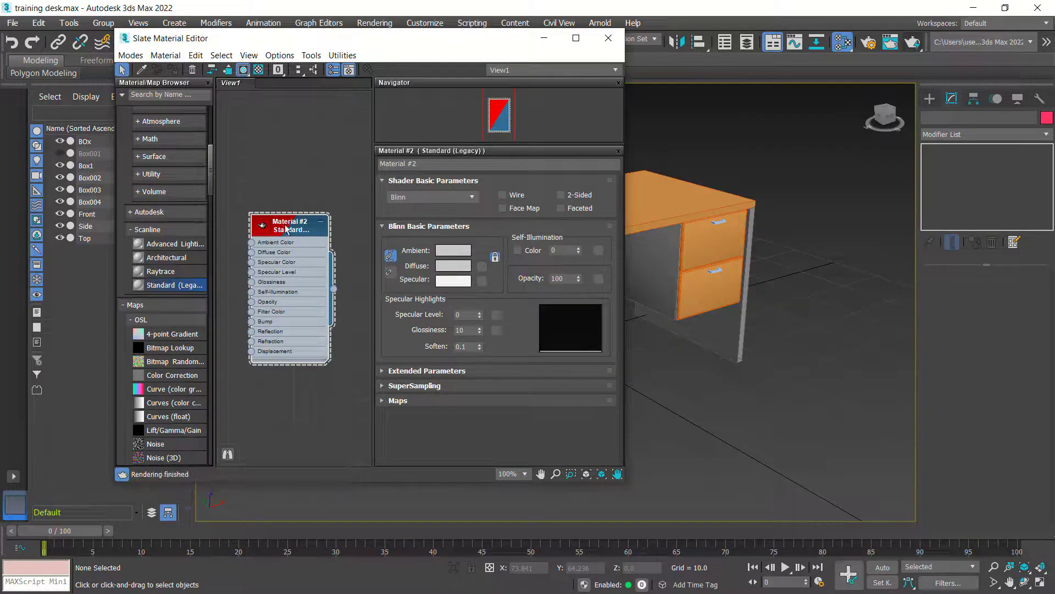
pyautogui.moveTo(284, 224); pyautogui.dragTo(284, 113)
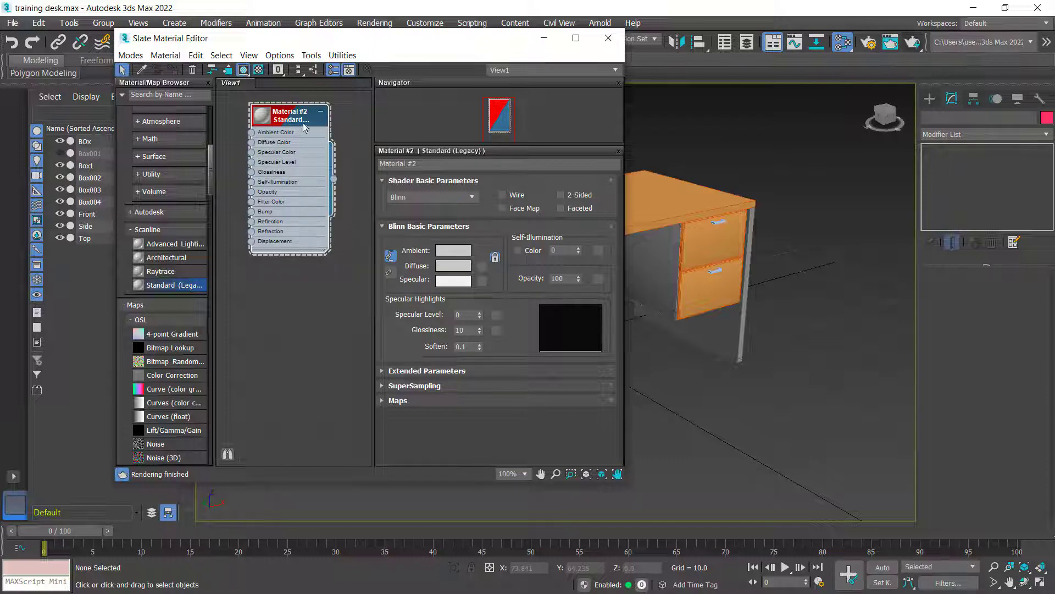
pyautogui.click(454, 270)
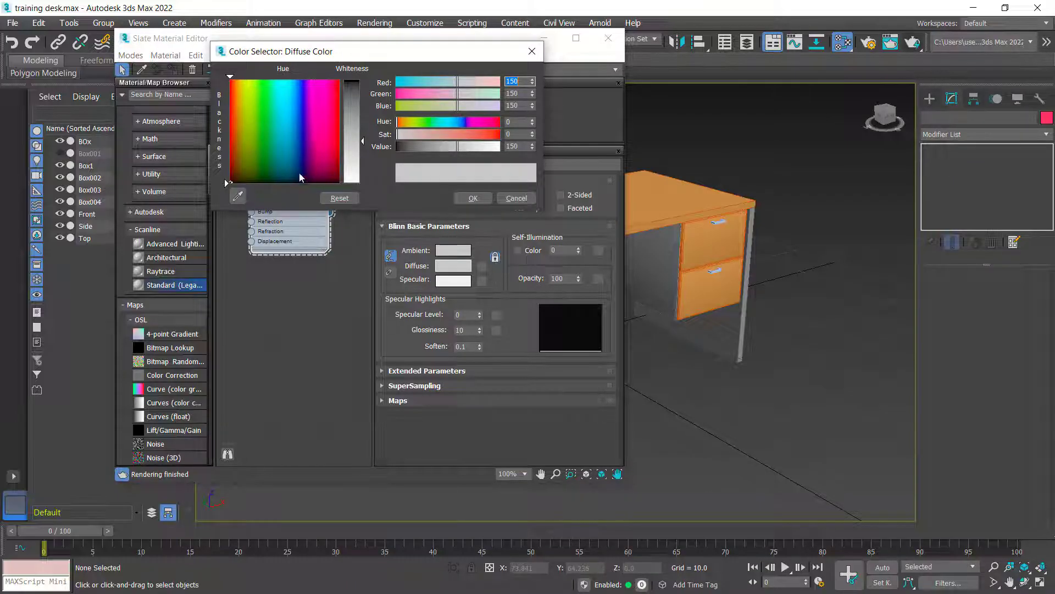
# - Set Material #2's diffuse colour to a very dark grey-teal, RGB 14, 19, 17
pyautogui.click(278, 180)
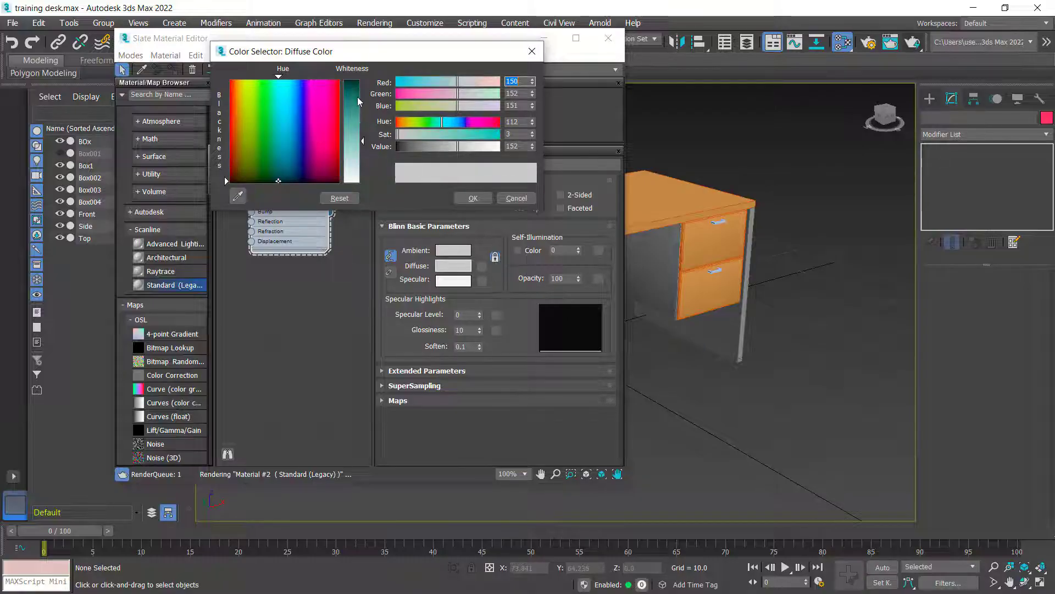
pyautogui.moveTo(358, 101); pyautogui.dragTo(362, 85)
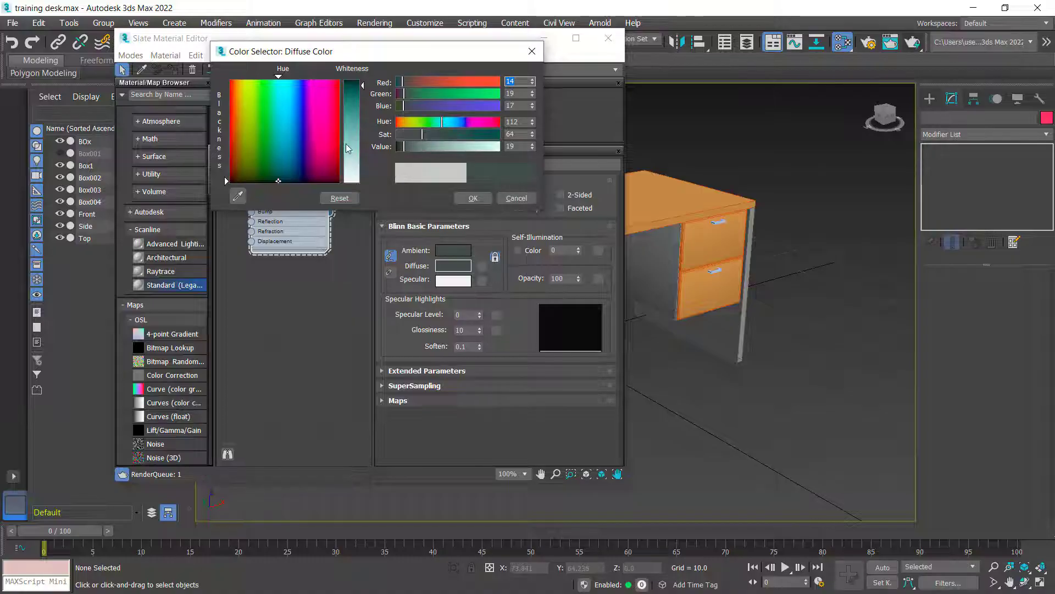
pyautogui.click(474, 199)
pyautogui.moveTo(471, 41)
pyautogui.mouseDown()
pyautogui.moveTo(464, 59)
pyautogui.moveTo(417, 74)
pyautogui.mouseUp()
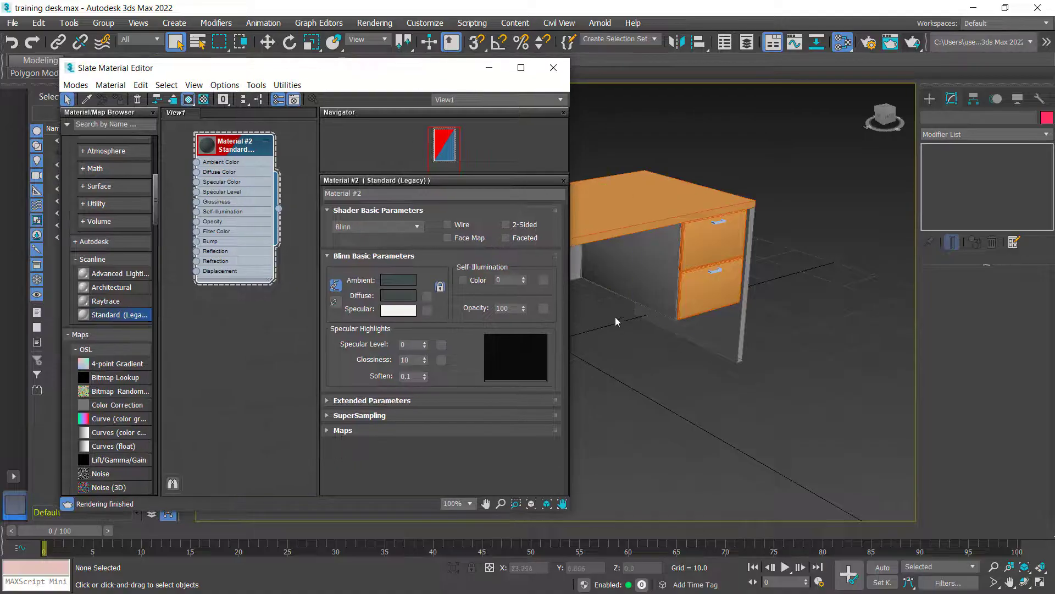
# - Assign Material #2 to both desk side panels, then deselect to view the dark frame
pyautogui.scroll(3, 615, 316)
pyautogui.click(678, 259)
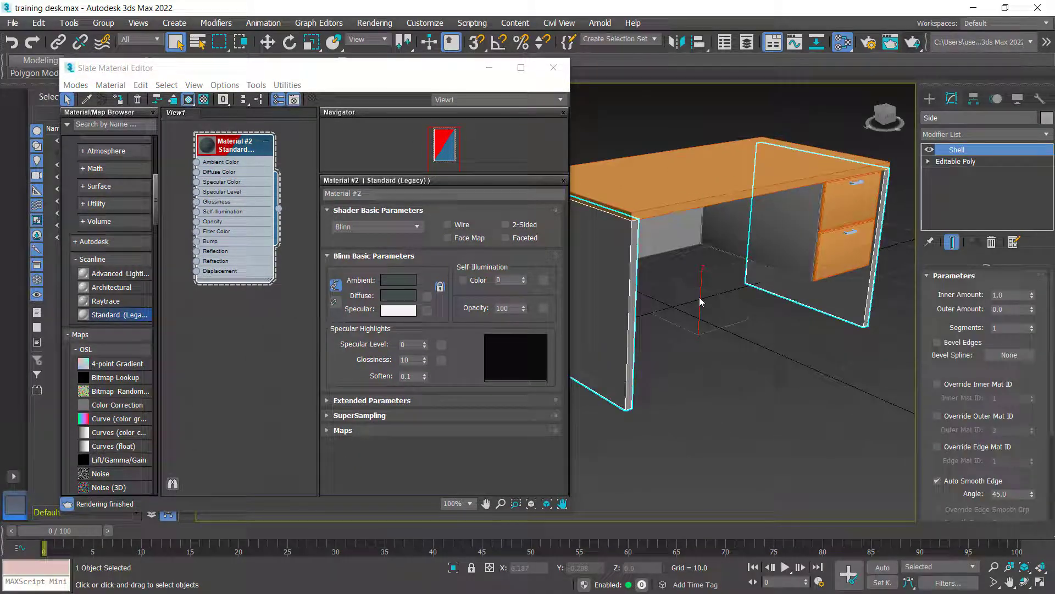
pyautogui.keyDown('ctrl'); pyautogui.click(666, 236); pyautogui.keyUp('ctrl')
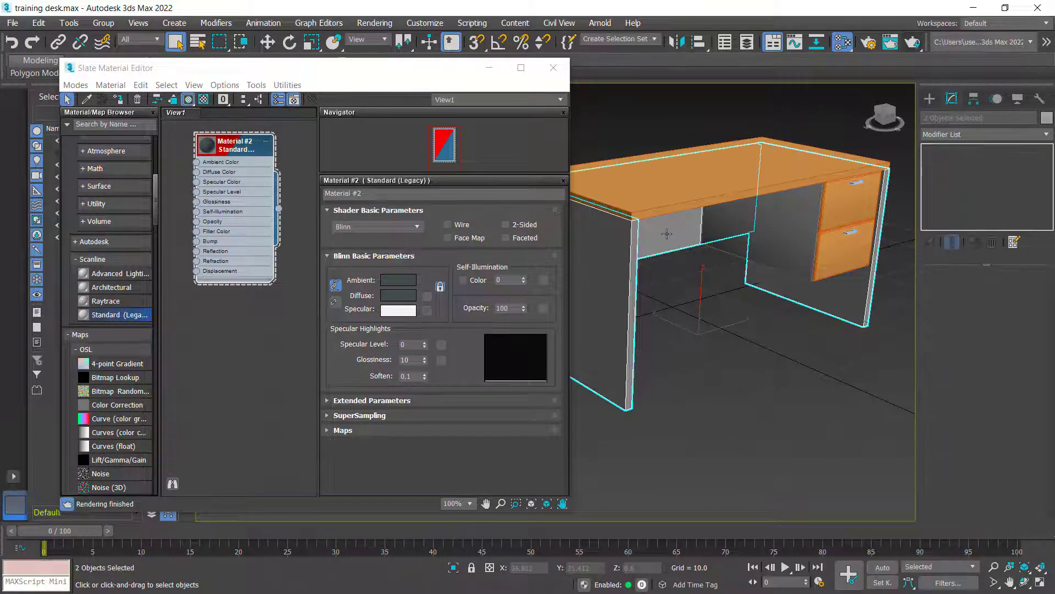
pyautogui.rightClick(202, 143)
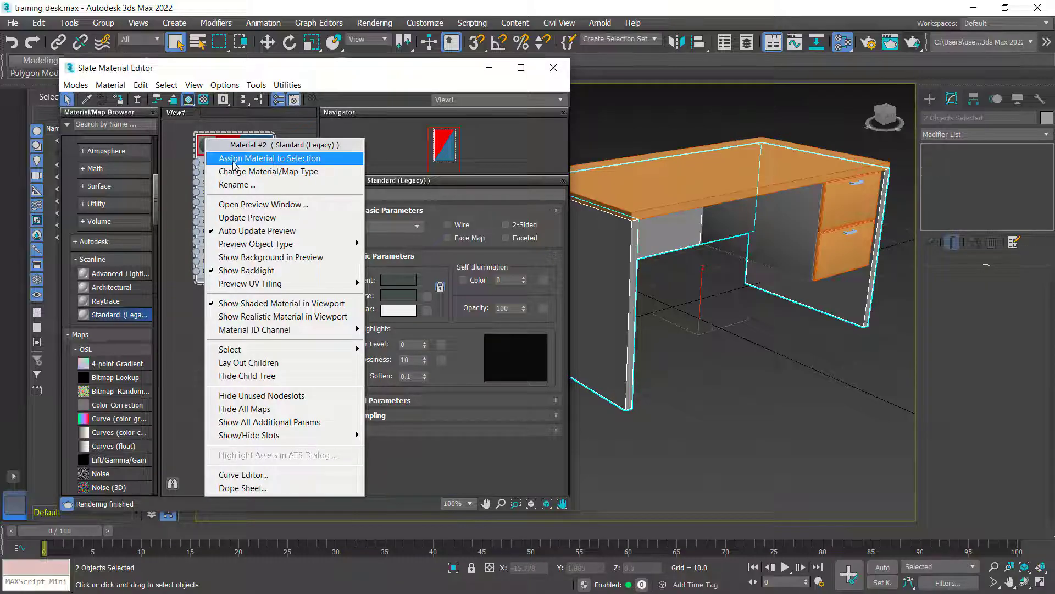
pyautogui.click(302, 158)
pyautogui.moveTo(688, 291); pyautogui.dragTo(715, 336, button='middle')
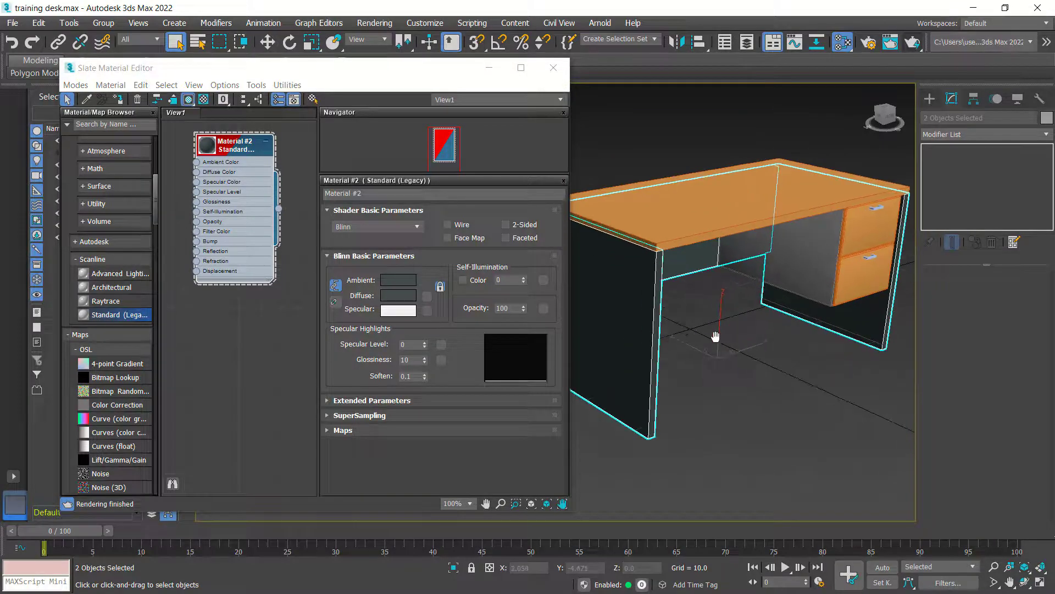
pyautogui.click(785, 346)
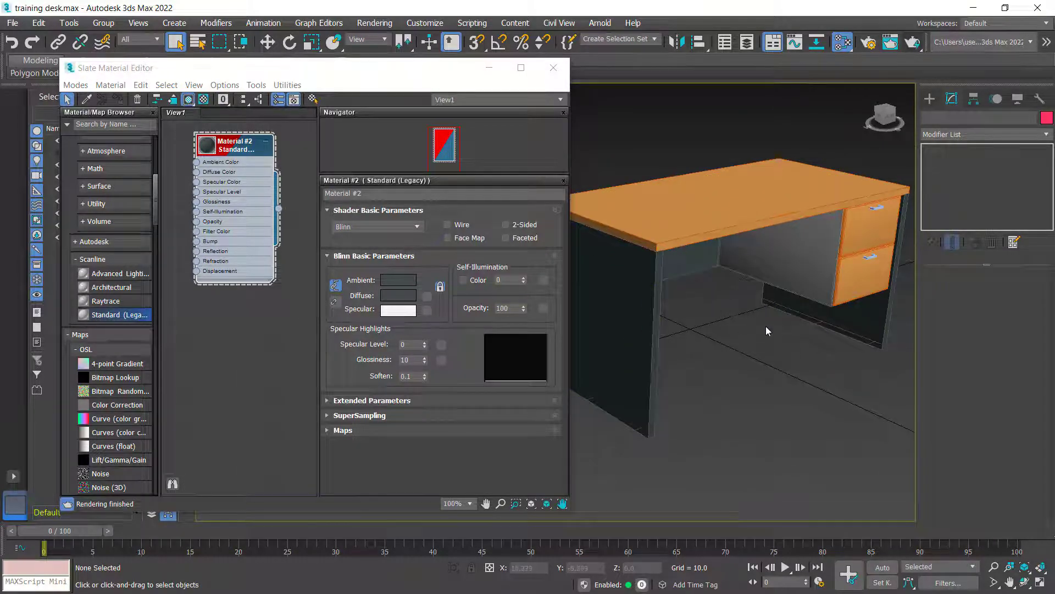
pyautogui.moveTo(766, 325)
pyautogui.mouseDown(button='middle')
pyautogui.moveTo(722, 335)
pyautogui.moveTo(731, 317)
pyautogui.mouseUp(button='middle')
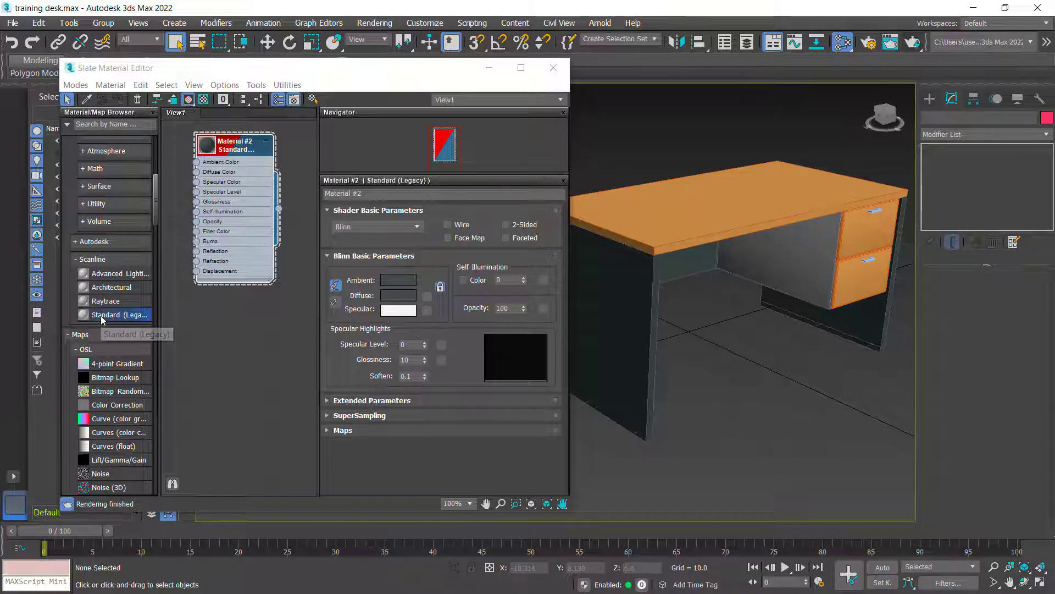
# - Add Material #3 with a Bitmap loading the wood JPG wired into its Diffuse Color
pyautogui.moveTo(107, 320)
pyautogui.mouseDown()
pyautogui.moveTo(249, 376)
pyautogui.moveTo(253, 342)
pyautogui.mouseUp()
pyautogui.scroll(-2, 248, 376)
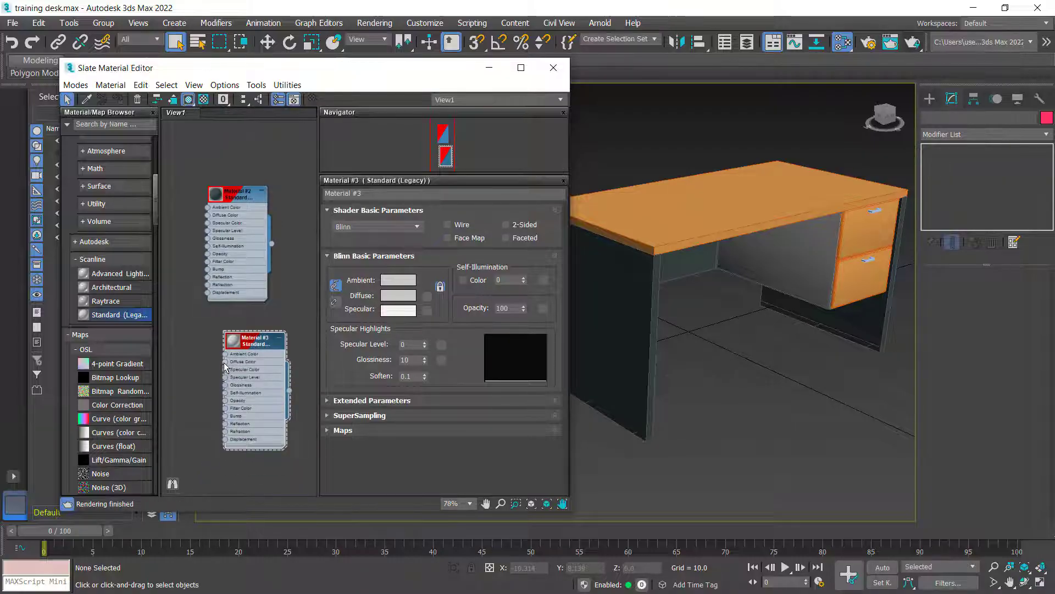
pyautogui.moveTo(225, 362); pyautogui.dragTo(195, 355)
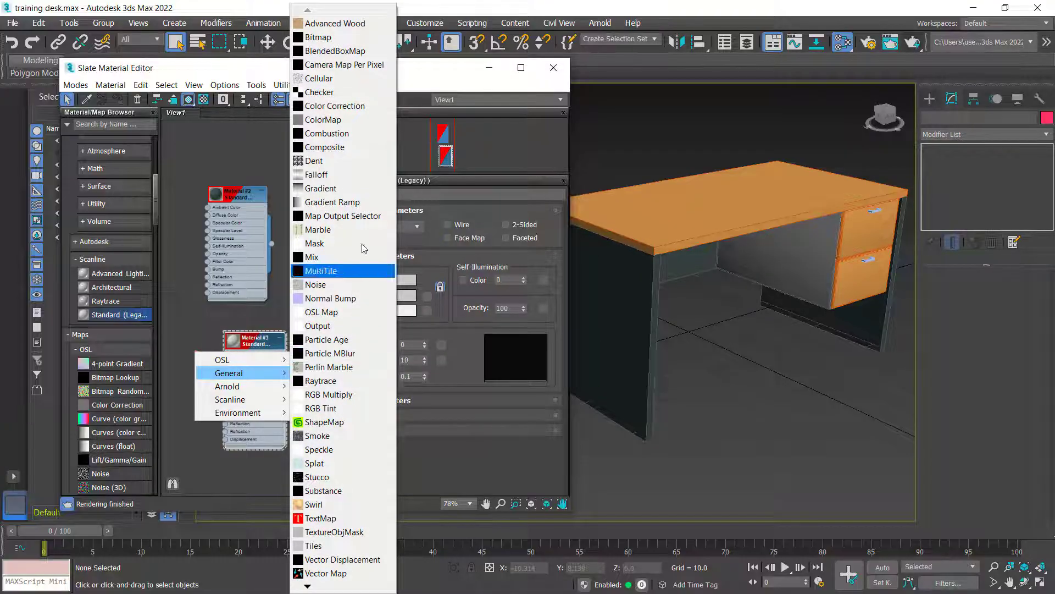
pyautogui.click(320, 39)
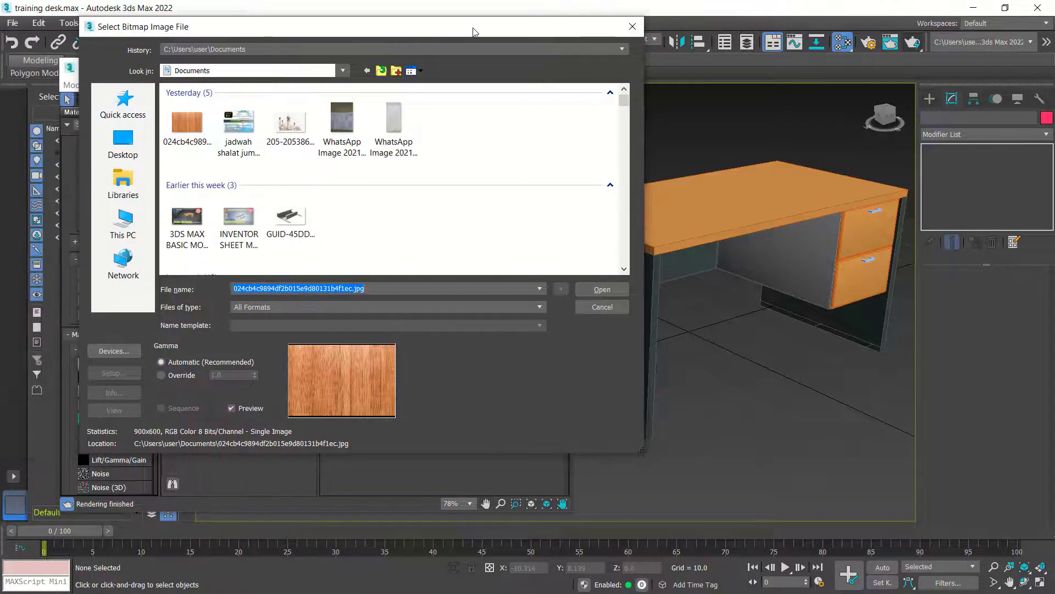
pyautogui.moveTo(399, 31); pyautogui.dragTo(473, 32)
pyautogui.click(187, 122)
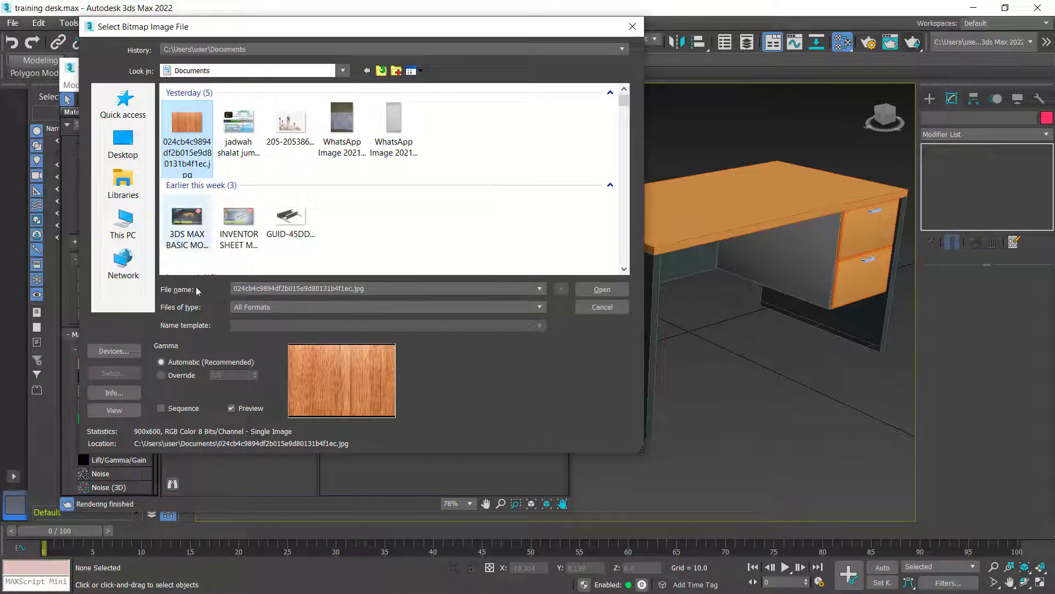
pyautogui.click(599, 289)
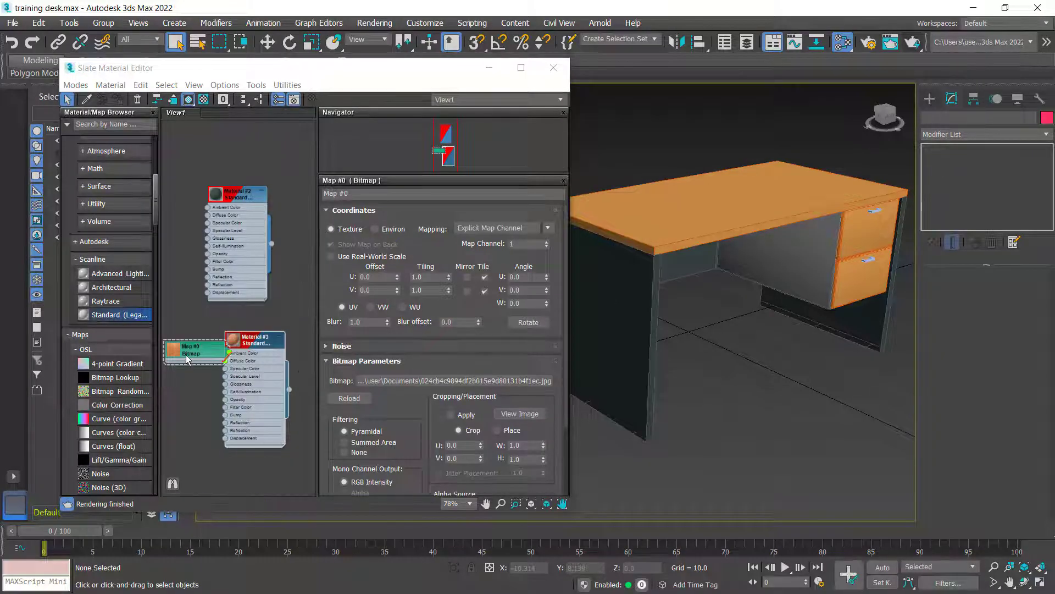
# - Assign wood Material #3 to the desk top and drawers, then close the material editor
pyautogui.moveTo(186, 355); pyautogui.dragTo(183, 321)
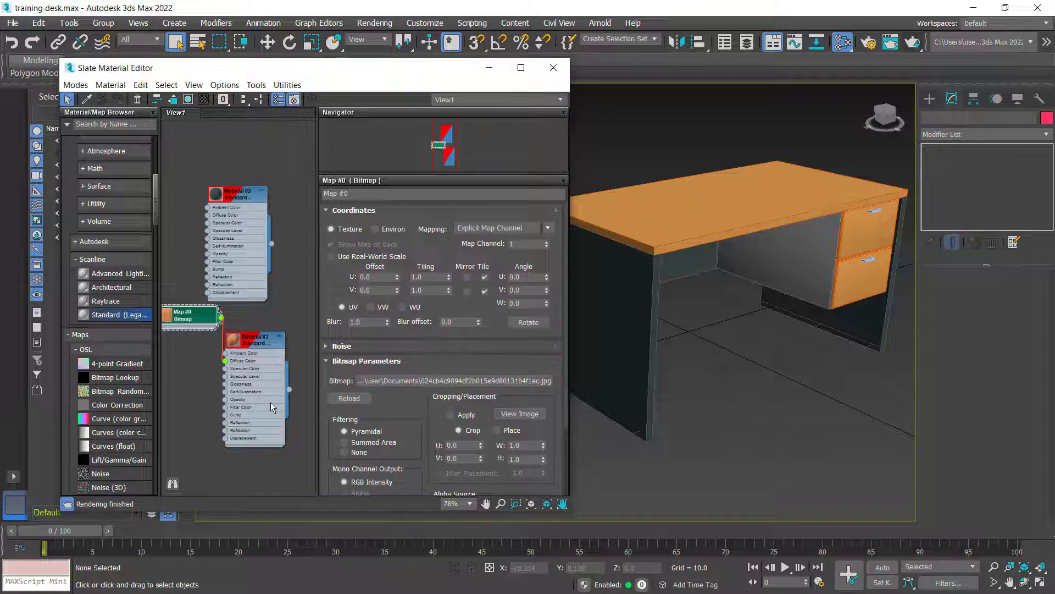
pyautogui.click(728, 210)
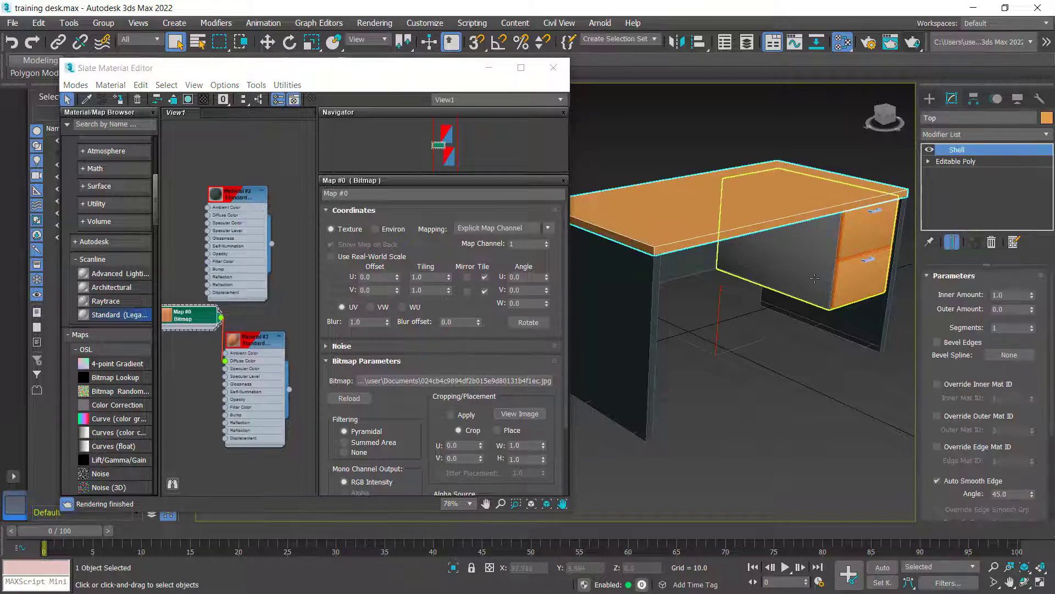
pyautogui.keyDown('ctrl'); pyautogui.click(806, 278); pyautogui.keyUp('ctrl')
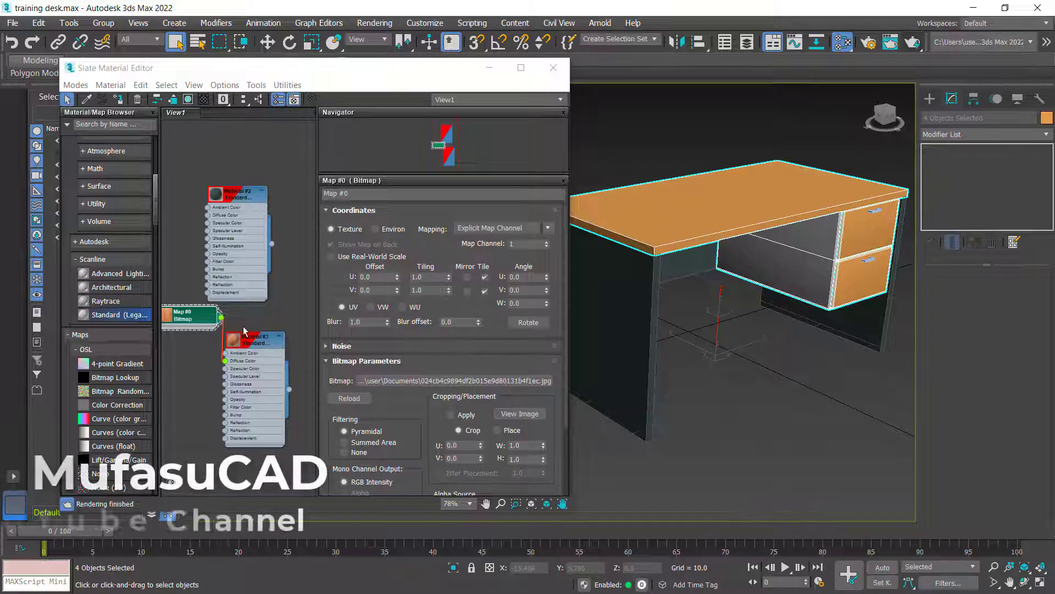
pyautogui.rightClick(245, 343)
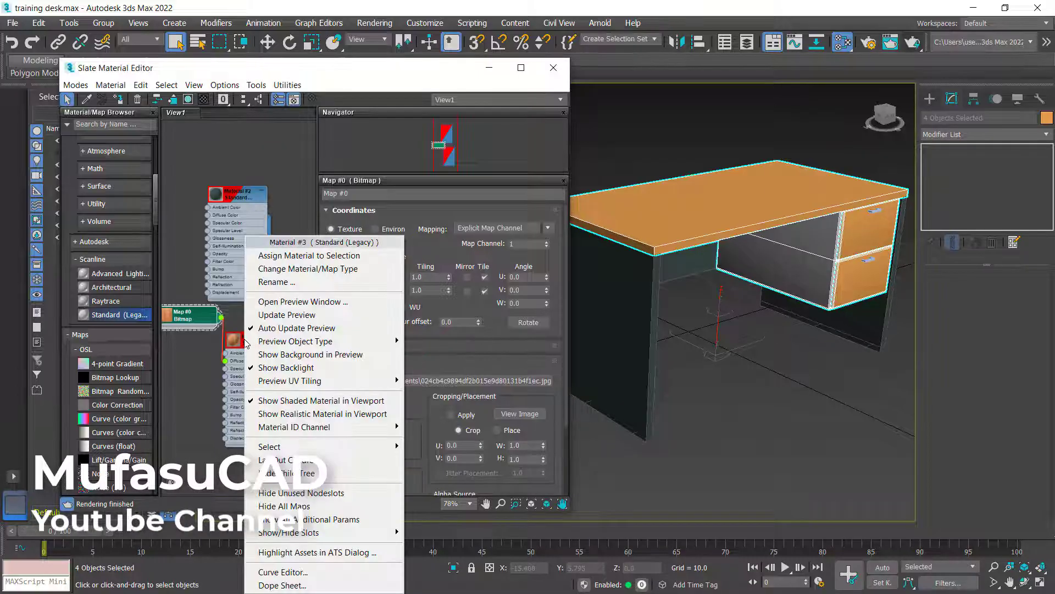
pyautogui.click(286, 255)
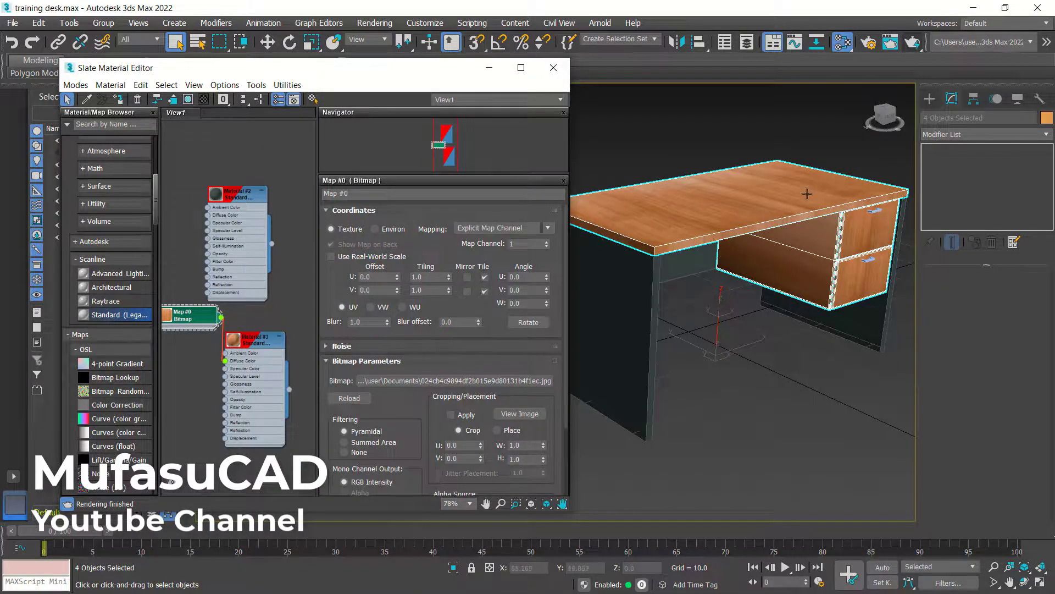
pyautogui.keyDown('alt'); pyautogui.moveTo(807, 194); pyautogui.dragTo(774, 240, button='middle'); pyautogui.keyUp('alt')
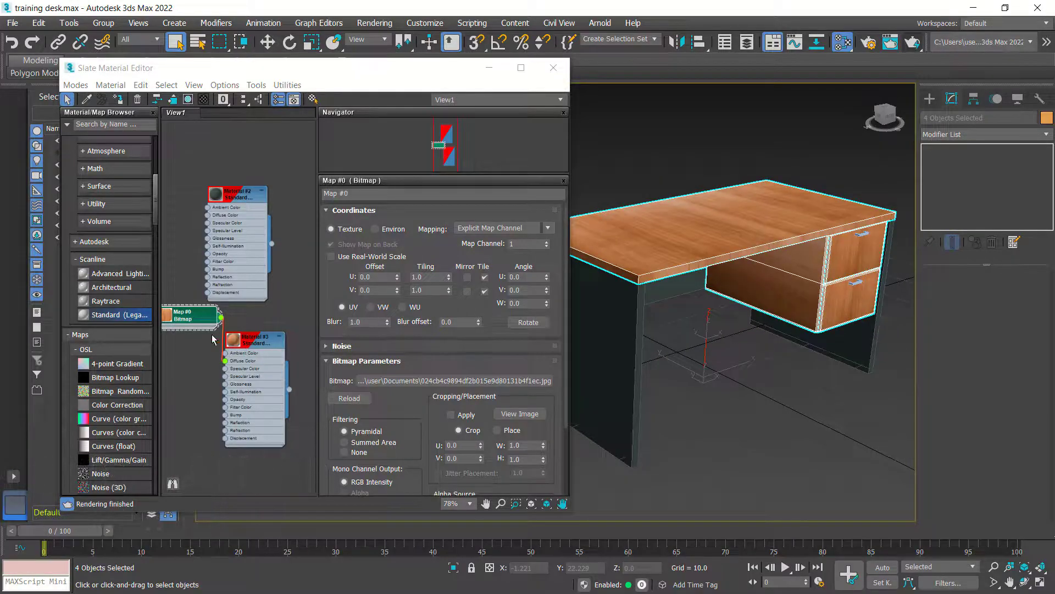
pyautogui.click(554, 69)
# - Give the drawer box a UVW Map modifier with Box mapping and U Tile 0.69
pyautogui.keyDown('alt'); pyautogui.moveTo(767, 223); pyautogui.dragTo(659, 269, button='middle'); pyautogui.keyUp('alt')
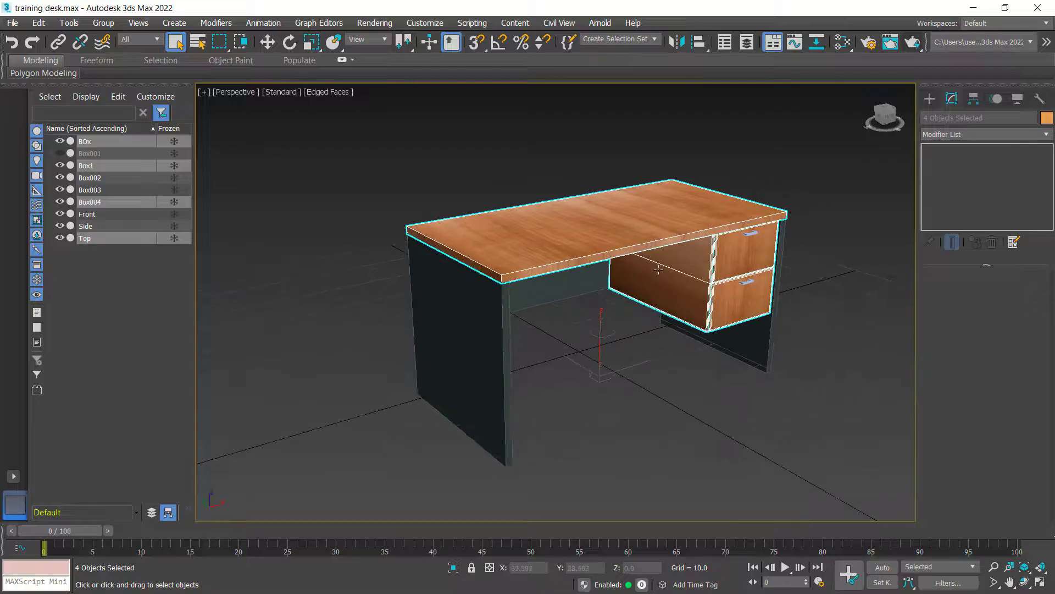
pyautogui.click(636, 356)
pyautogui.click(675, 279)
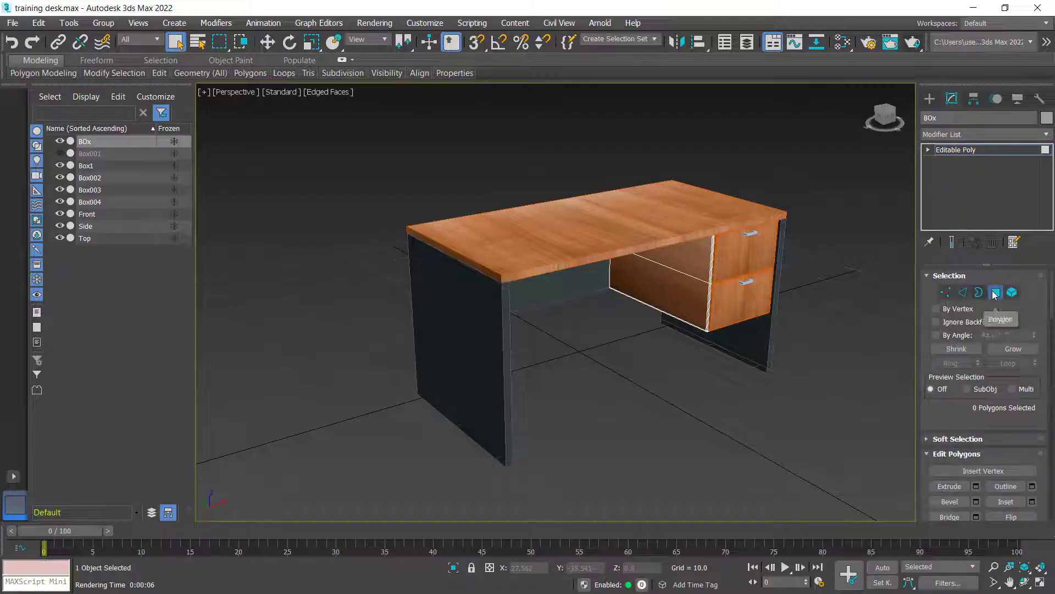
pyautogui.click(956, 150)
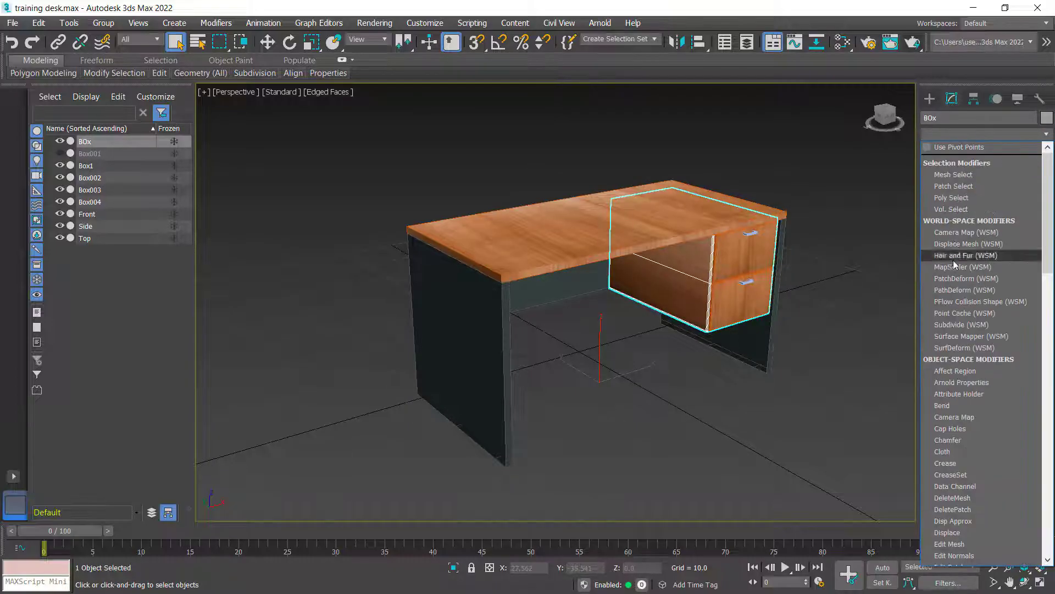
pyautogui.press('u')
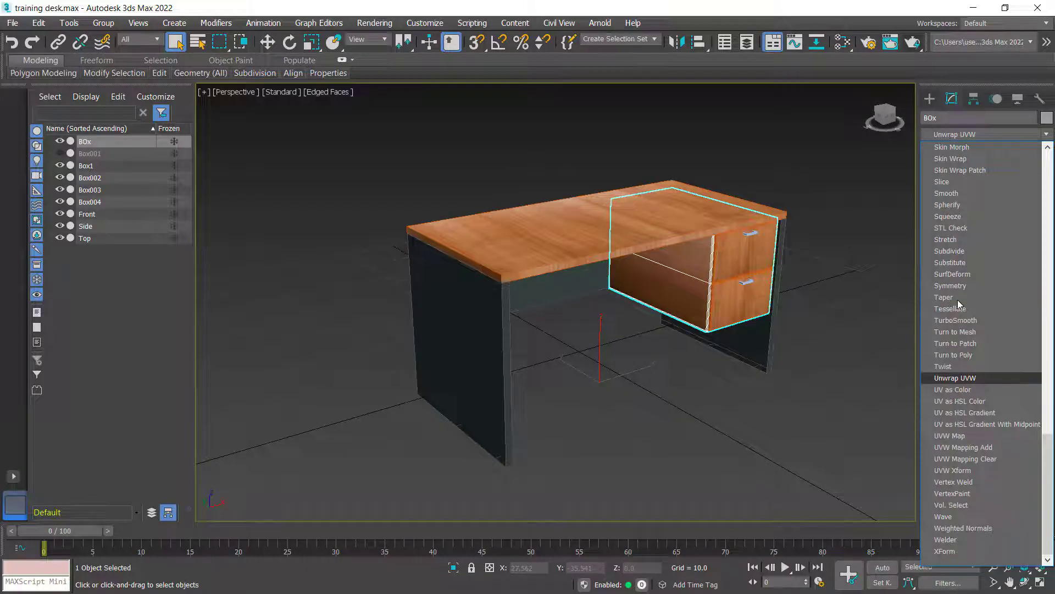
pyautogui.click(964, 437)
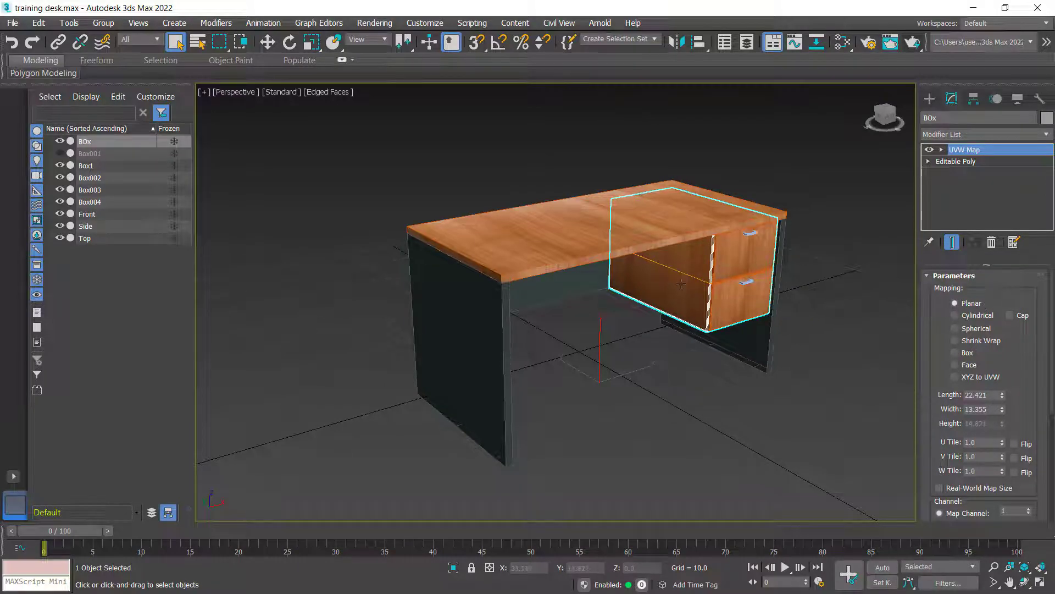
pyautogui.click(954, 353)
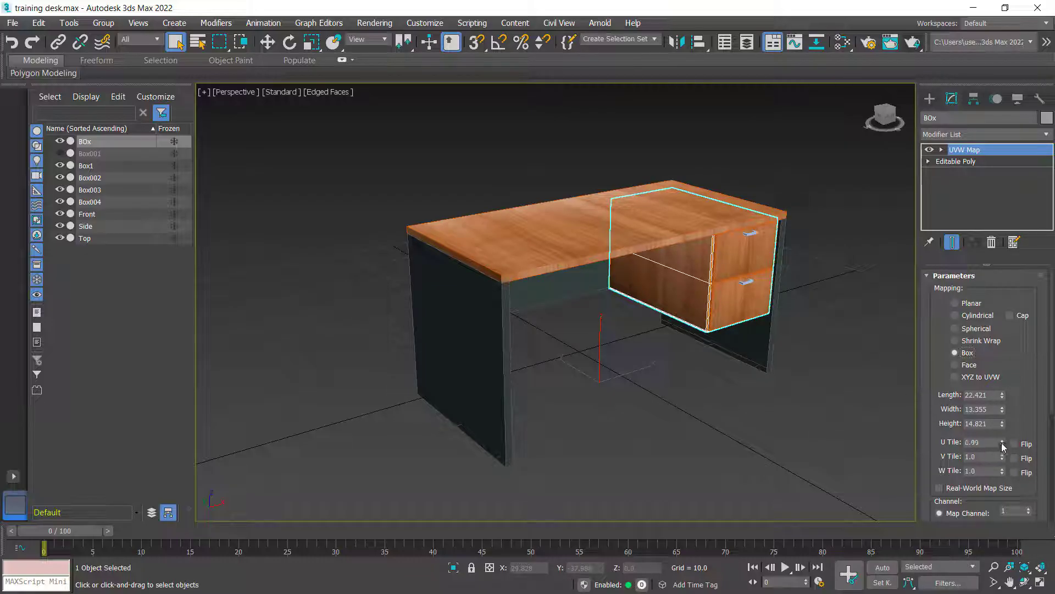
pyautogui.moveTo(1002, 443); pyautogui.dragTo(1001, 451)
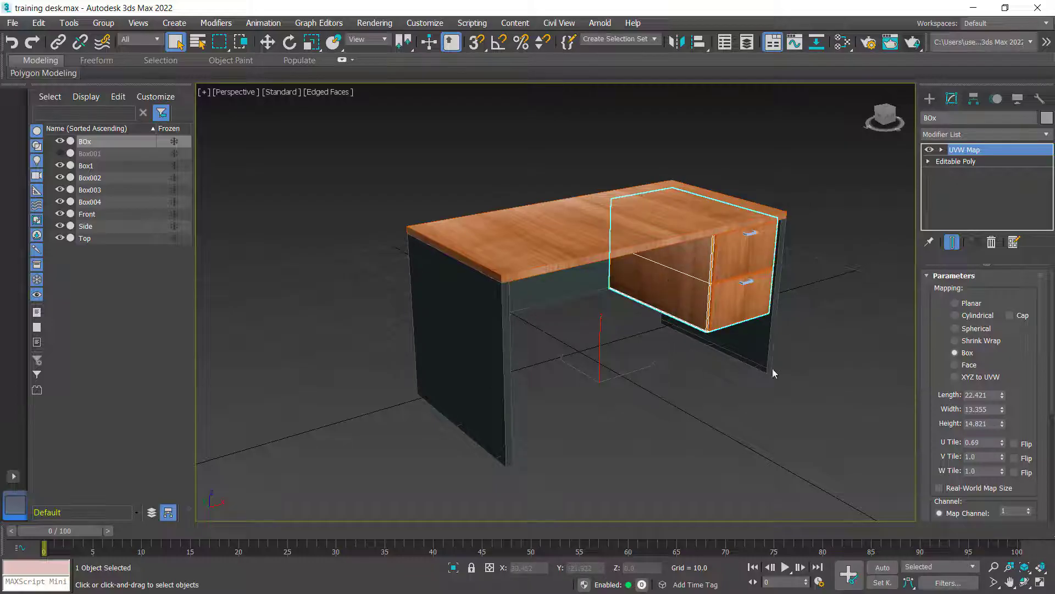
pyautogui.click(808, 170)
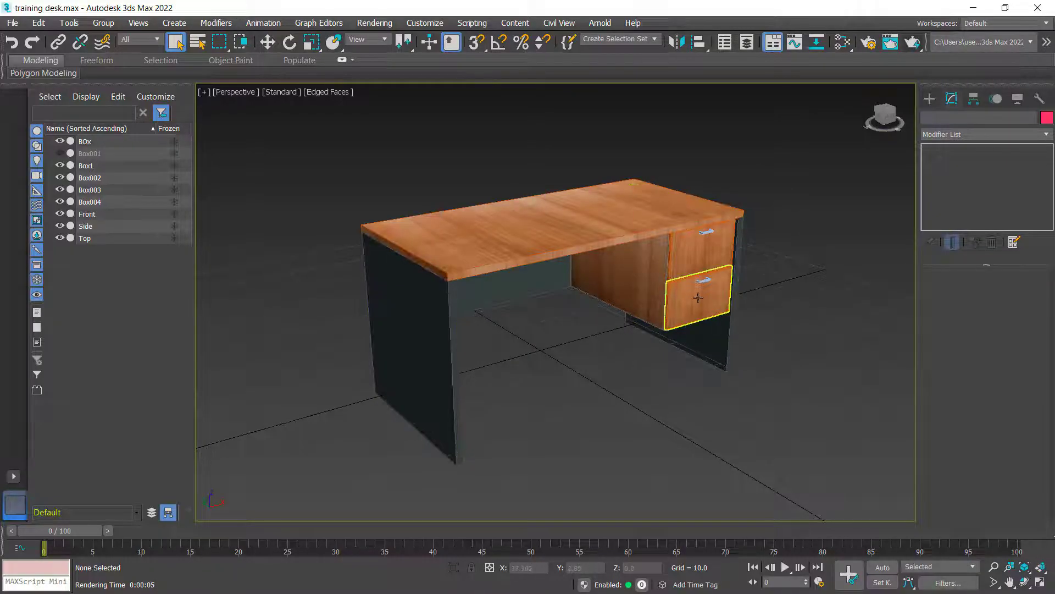
# - Render a test image of the textured desk, then close the rendered frame
pyautogui.click(374, 23)
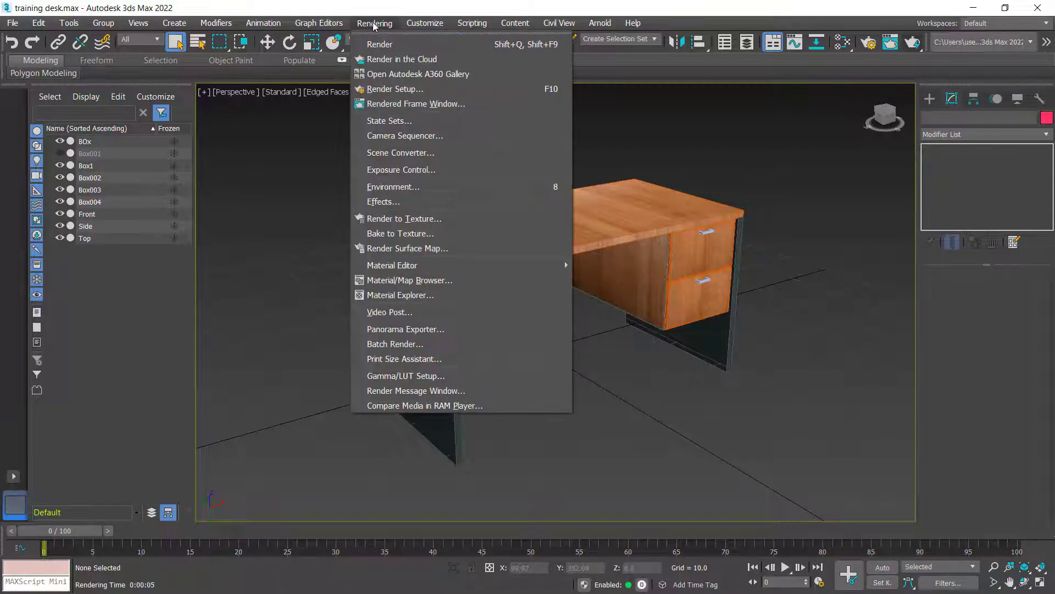
pyautogui.click(412, 46)
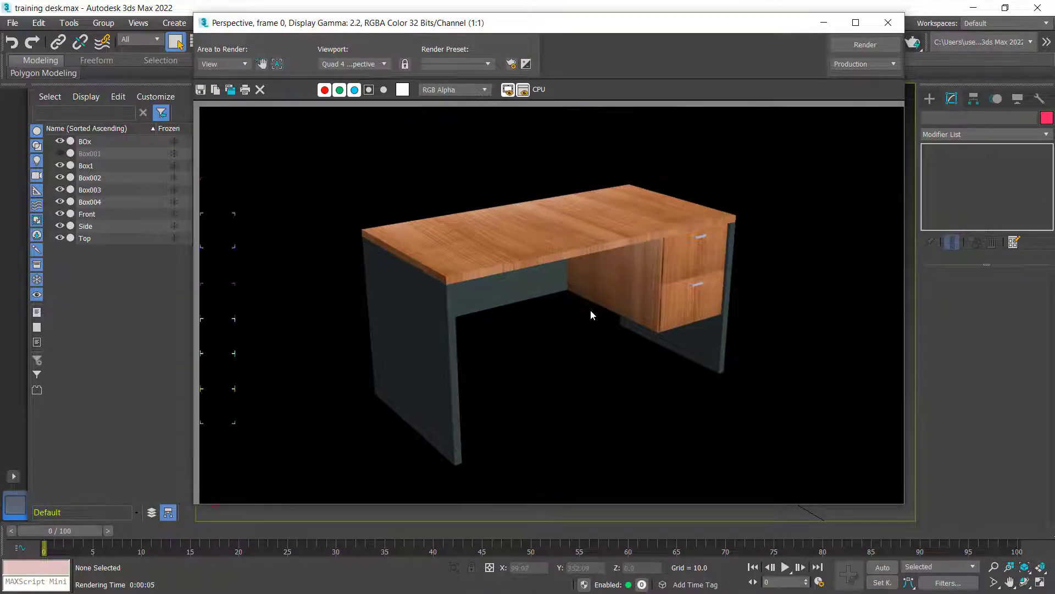
pyautogui.click(889, 25)
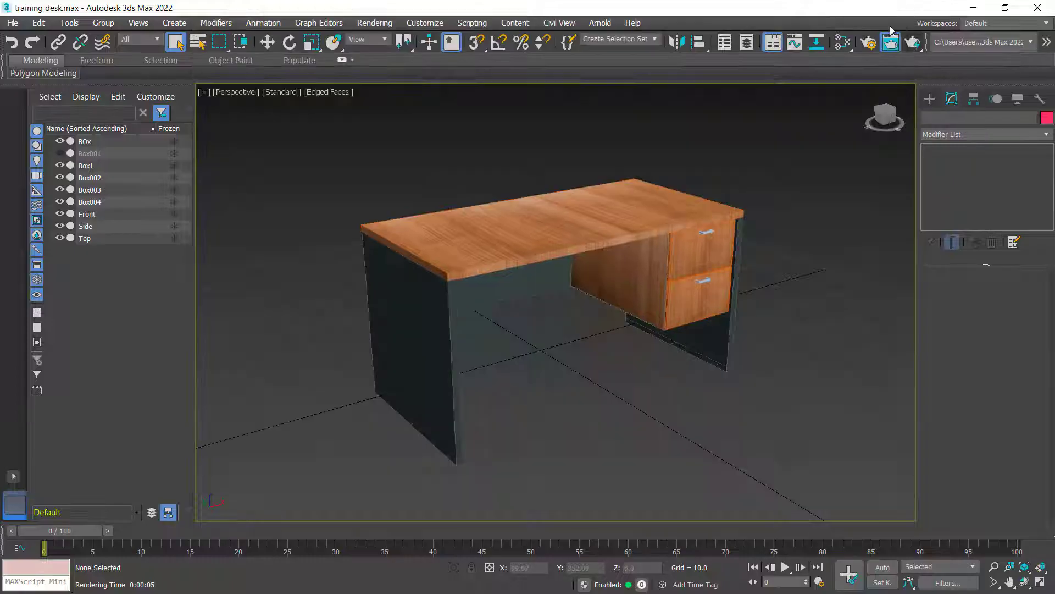
pyautogui.click(376, 26)
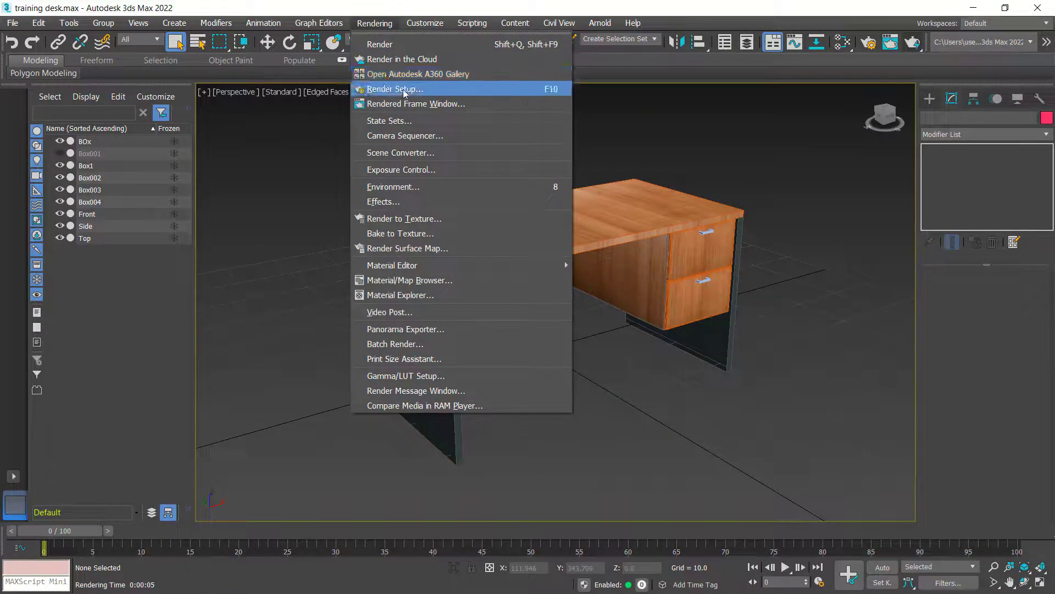
# - In Render Setup, set the output size to the HDTV (video) 1280x720 preset
pyautogui.click(387, 89)
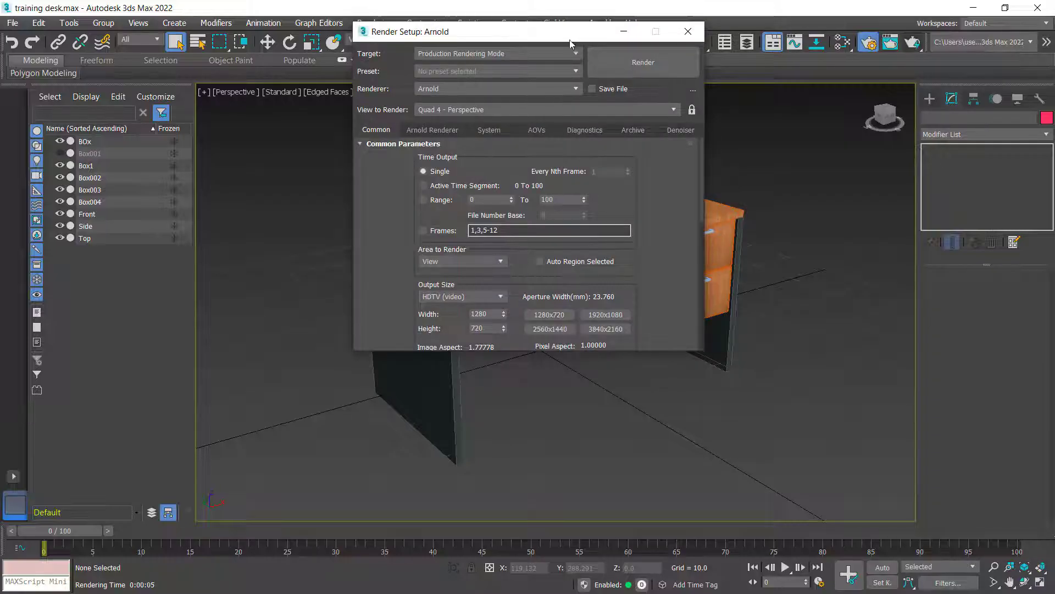
pyautogui.moveTo(585, 33); pyautogui.dragTo(818, 80)
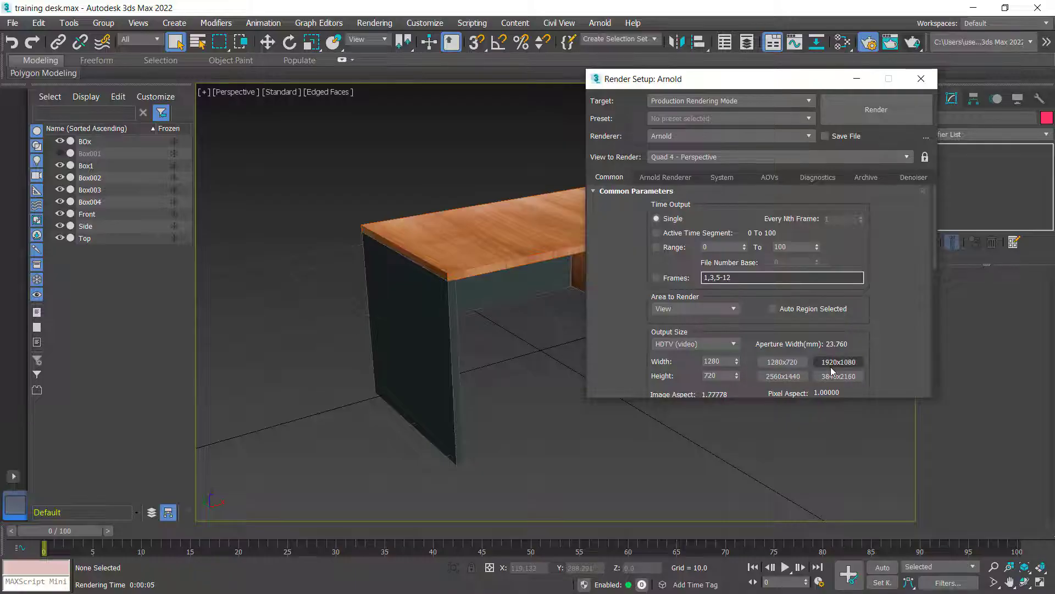
pyautogui.click(796, 377)
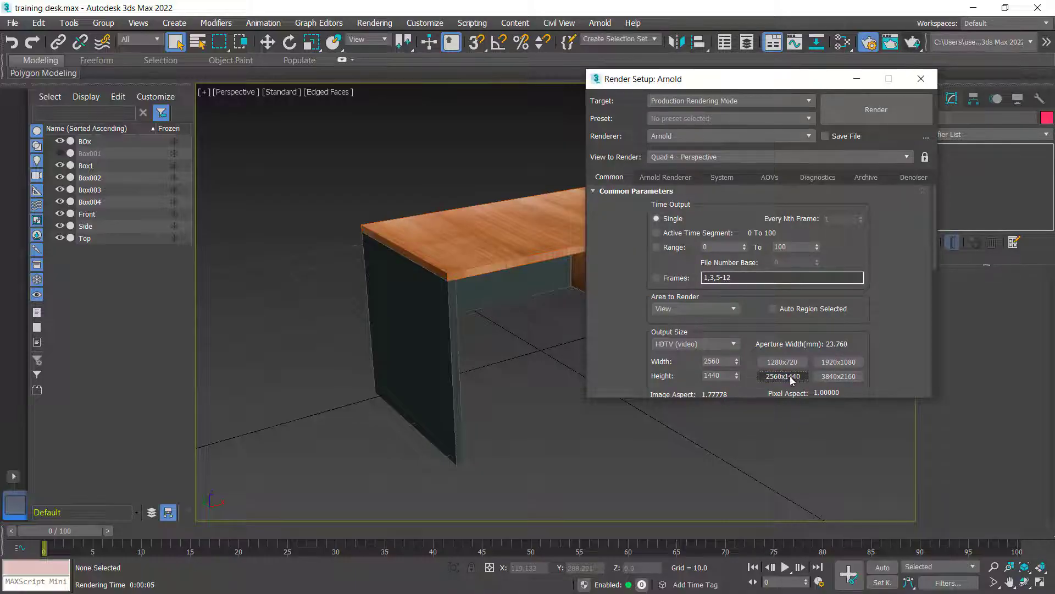
pyautogui.click(701, 346)
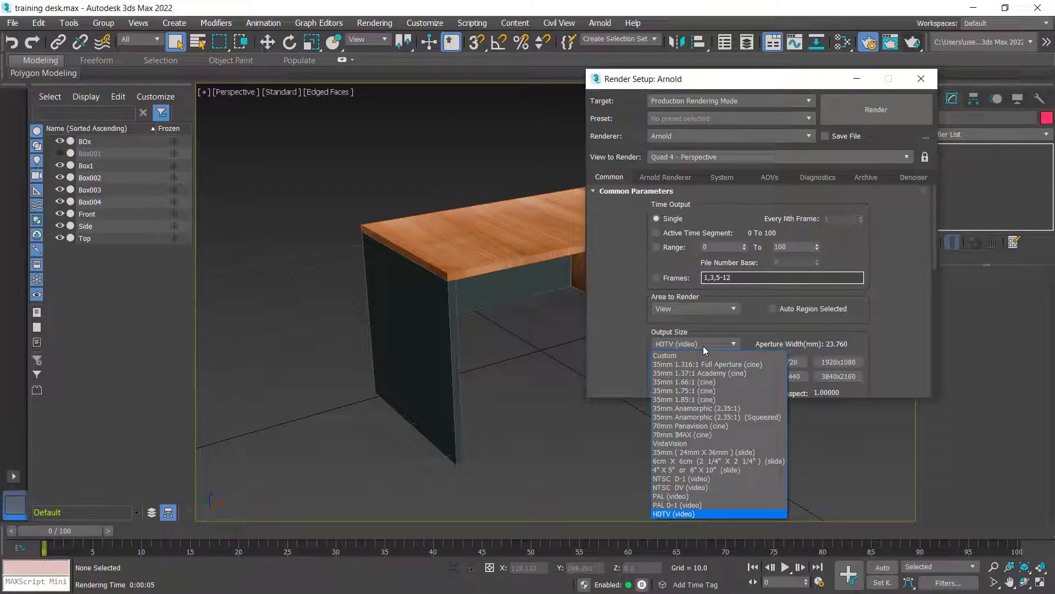
pyautogui.click(671, 514)
# - Render the desk with Arnold, then close the rendered image
pyautogui.click(907, 120)
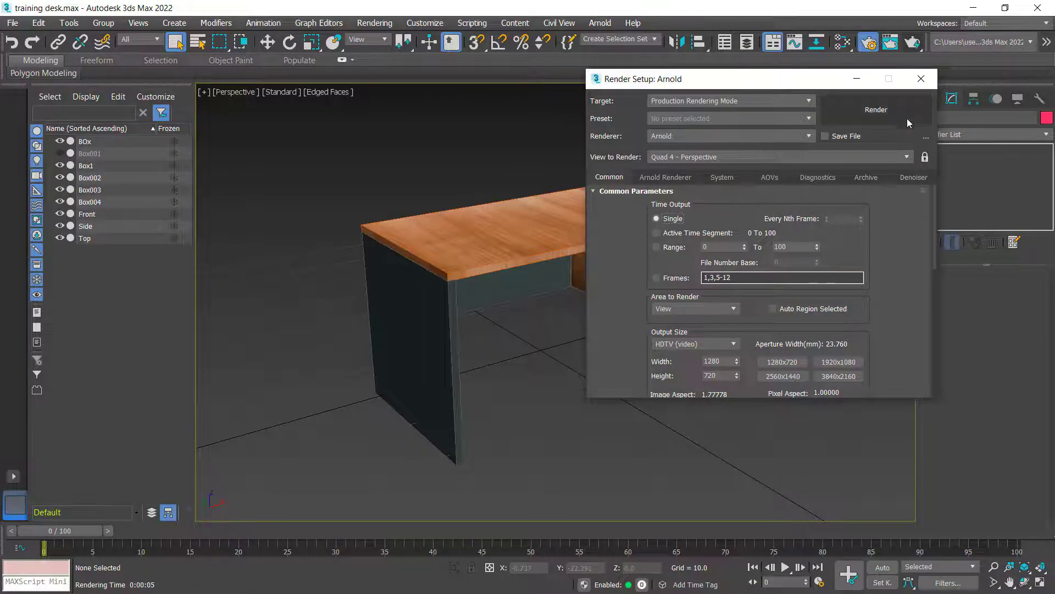
pyautogui.click(902, 111)
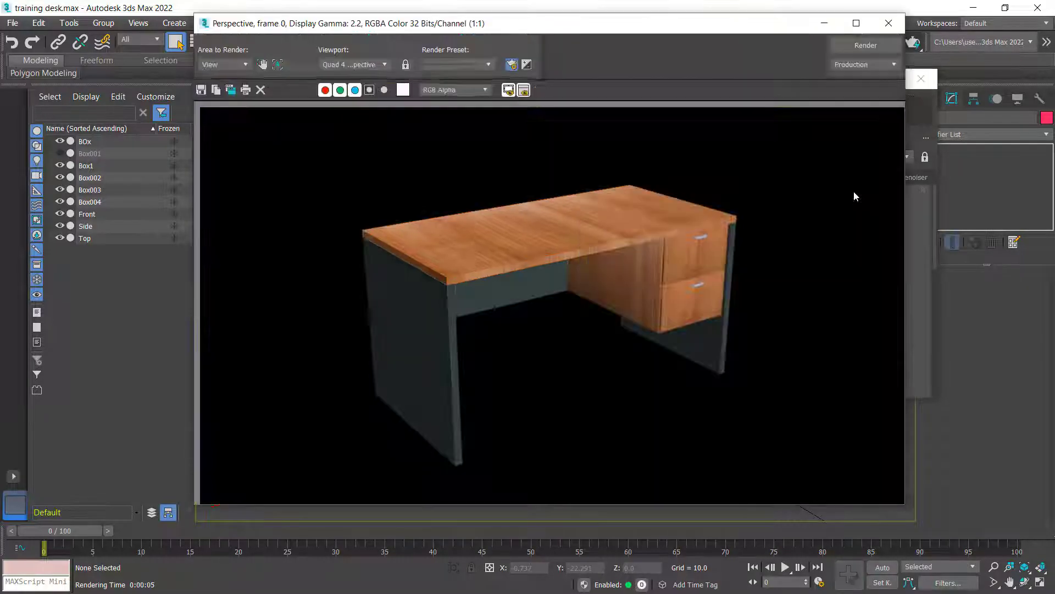
pyautogui.moveTo(774, 26); pyautogui.dragTo(560, 42)
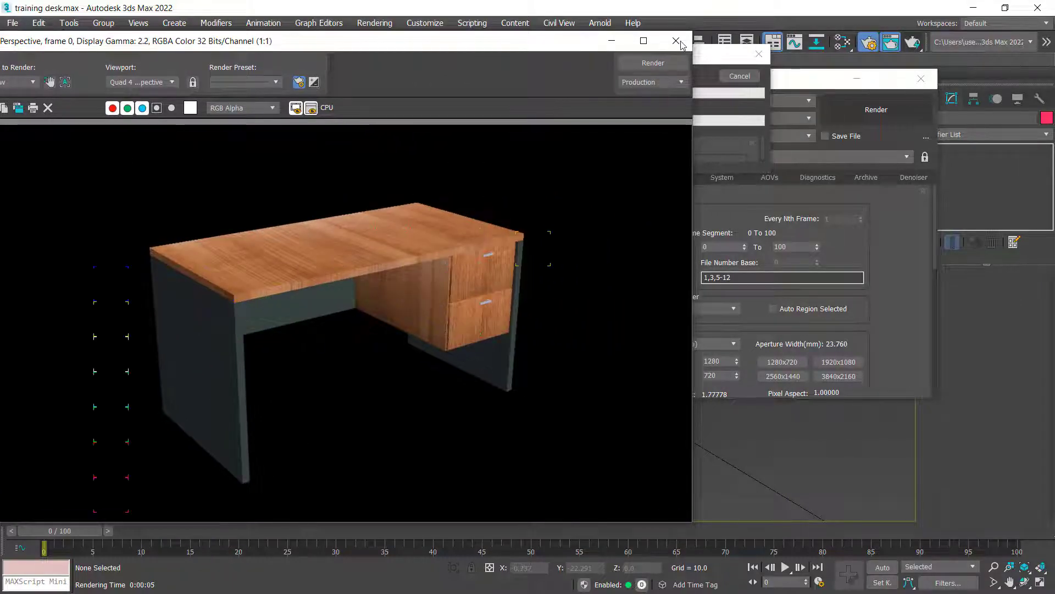
pyautogui.click(676, 42)
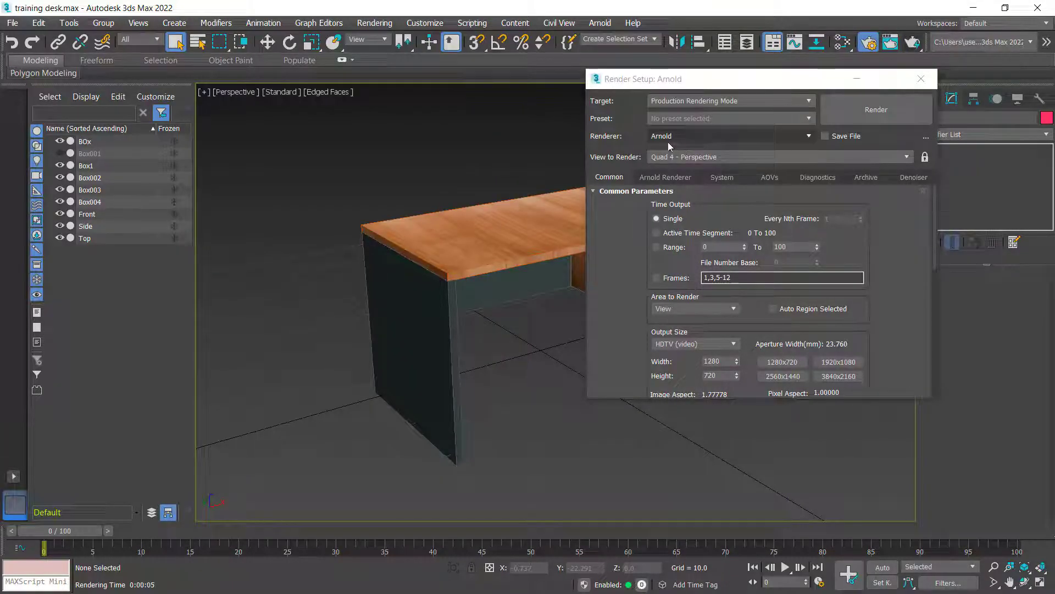
# - Keep Arnold as the renderer and start the final 1280x720 desk render
pyautogui.click(693, 136)
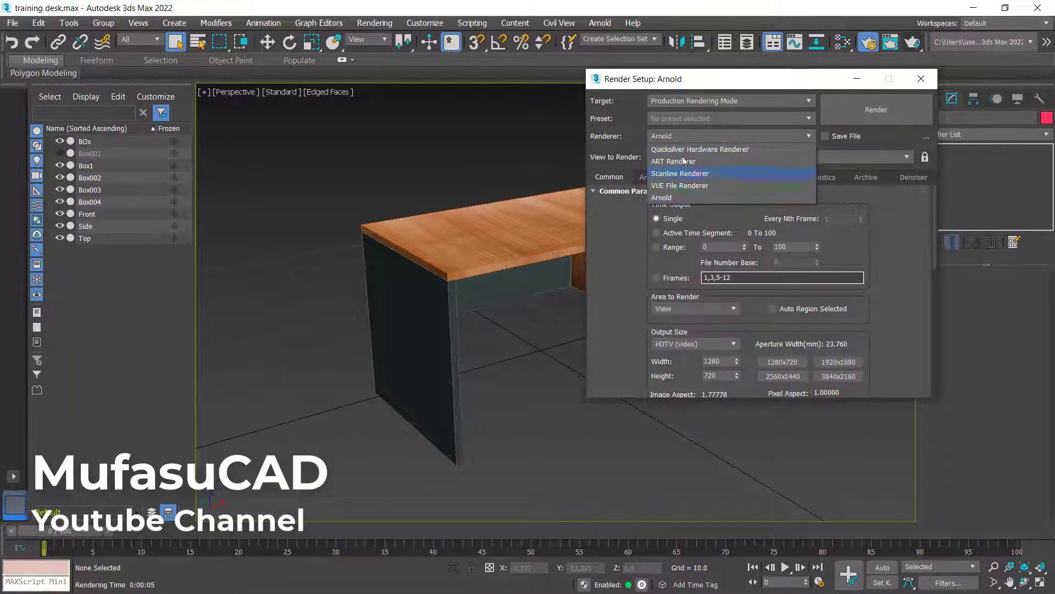
pyautogui.click(679, 137)
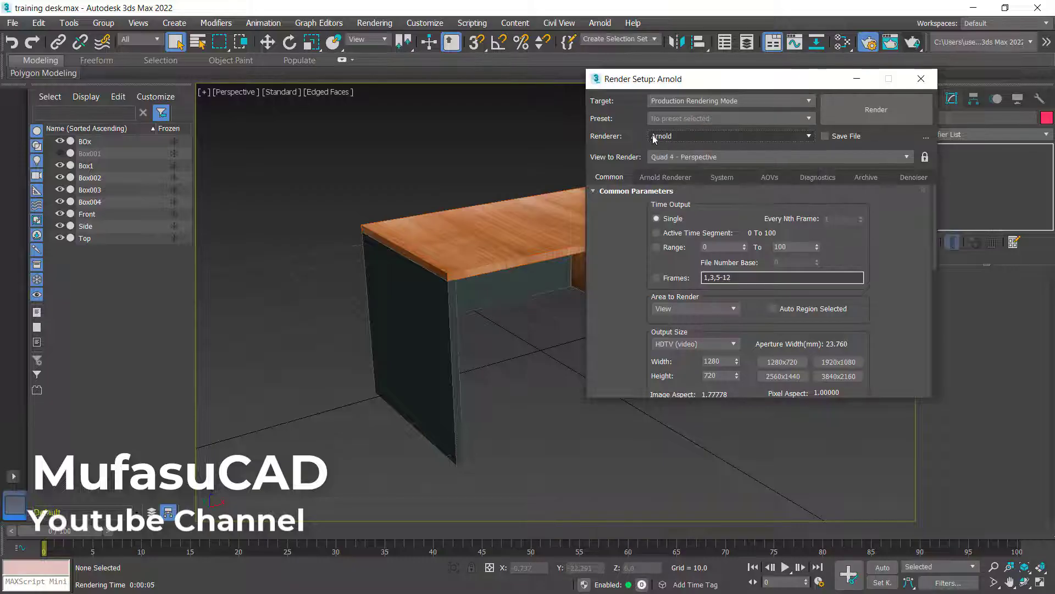
pyautogui.click(893, 110)
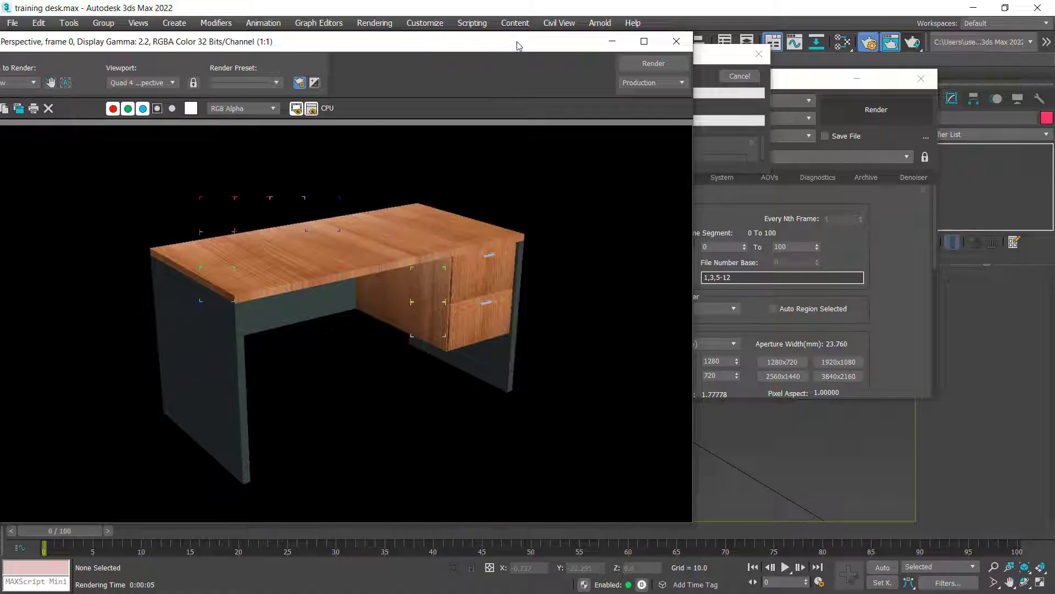
pyautogui.moveTo(508, 41); pyautogui.dragTo(546, 17)
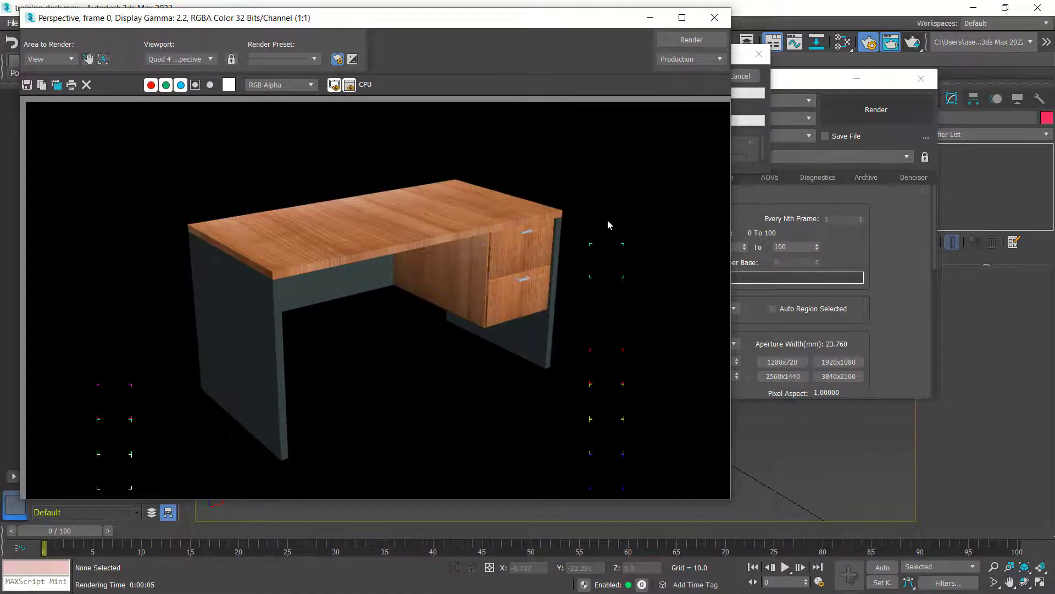